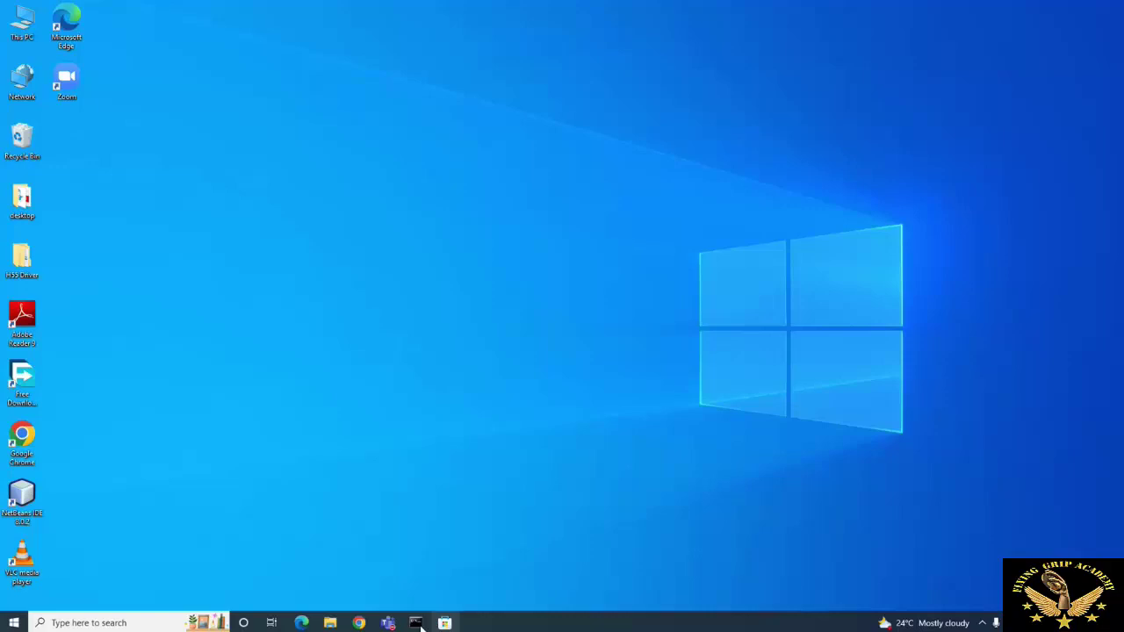
Step: Bring up the Command Prompt window to examine the output of the bash command, and close it
left_click(415, 622)
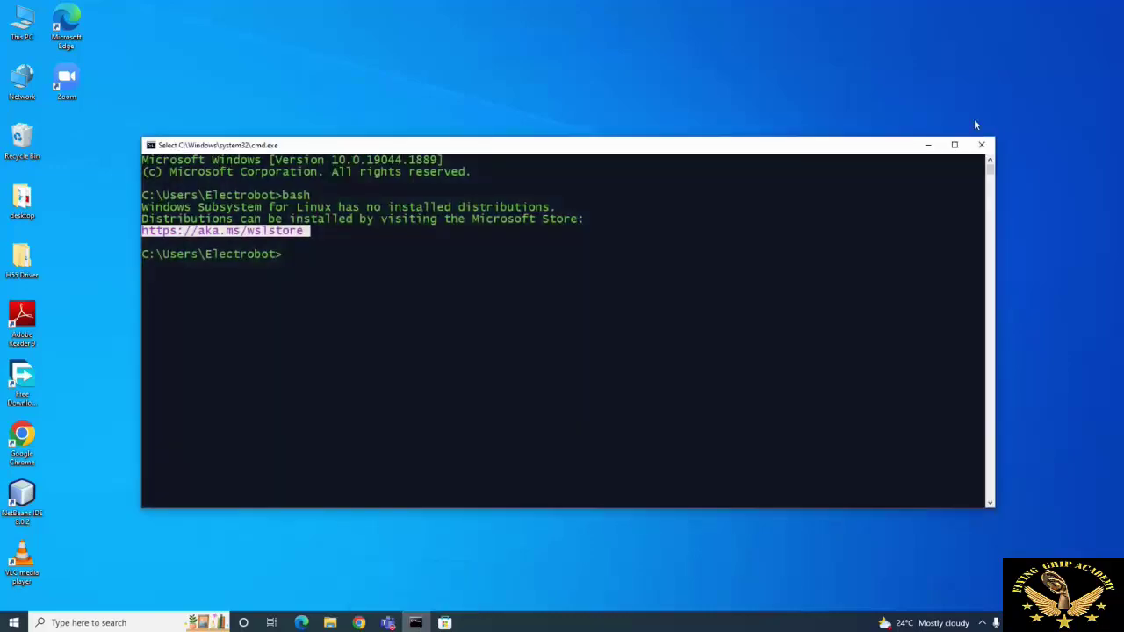
left_click(748, 313)
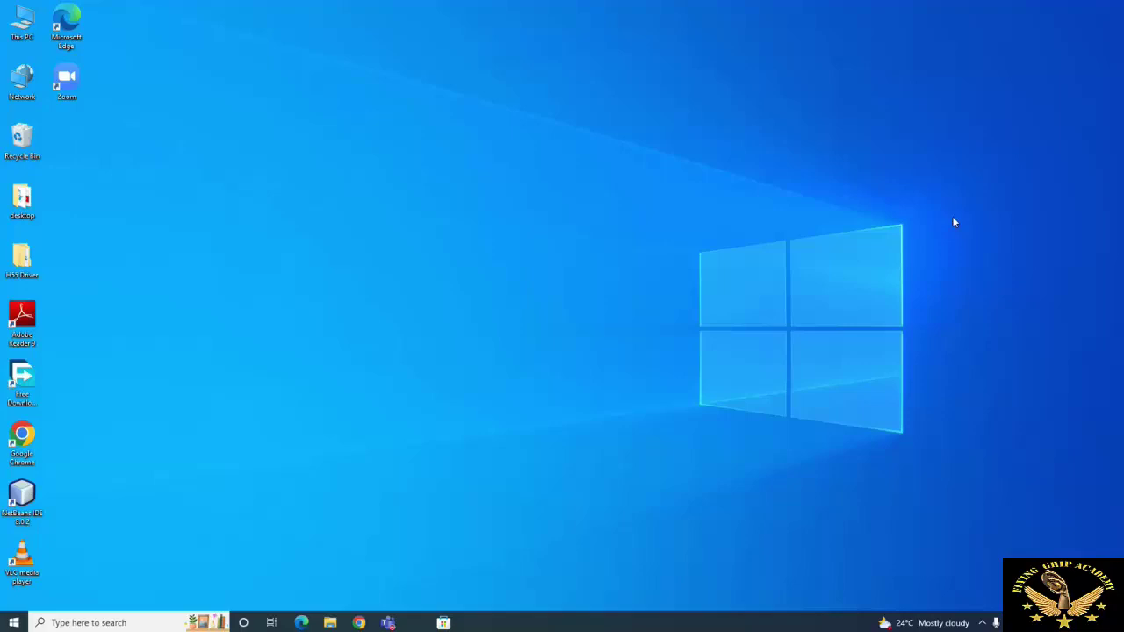
left_click(416, 623)
left_click(748, 313)
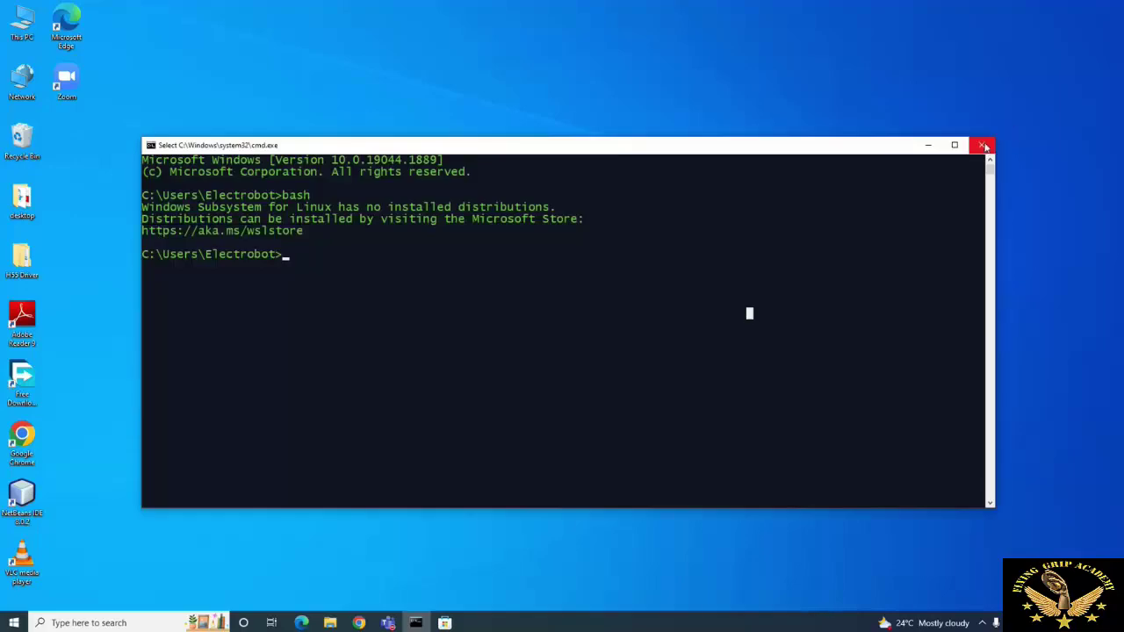
left_click(928, 145)
left_click(748, 313)
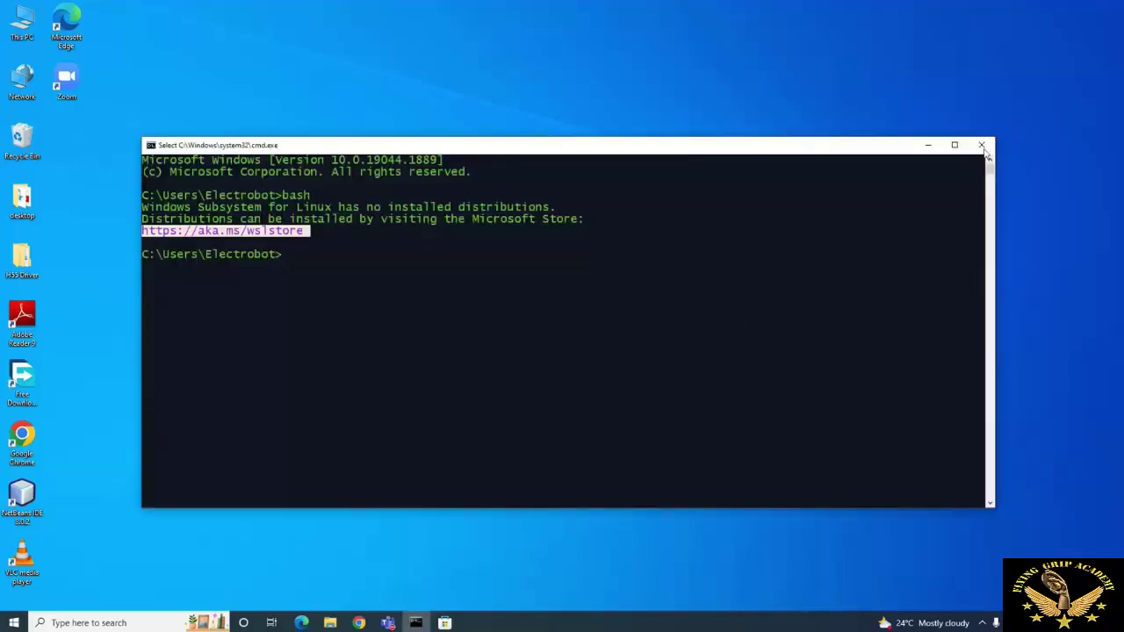
left_click(748, 314)
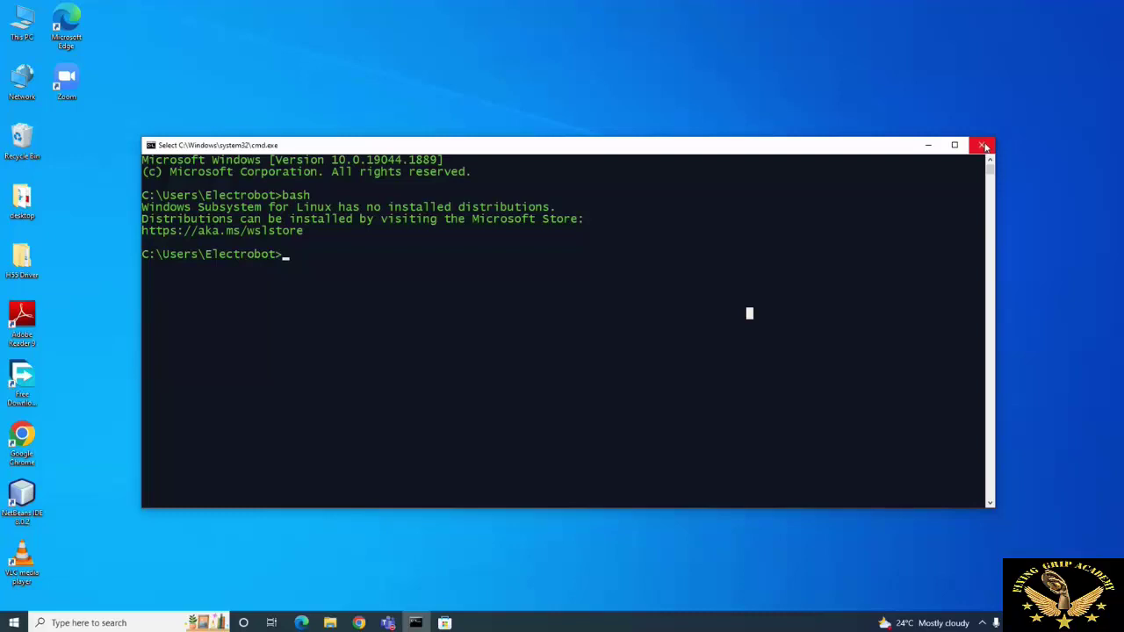
left_click(928, 145)
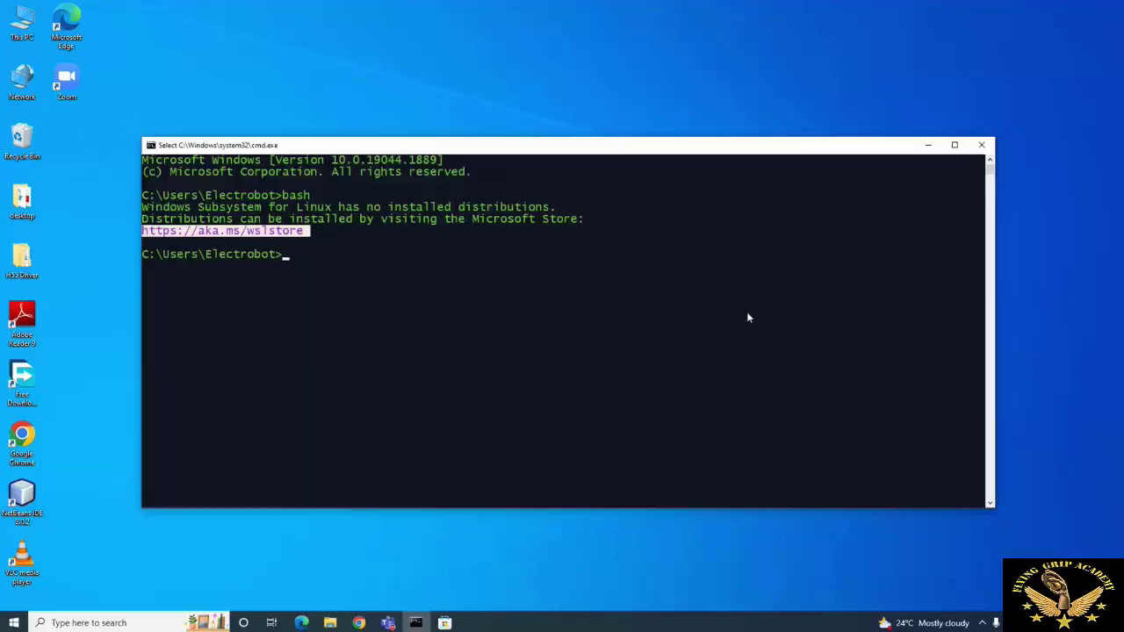
left_click(748, 314)
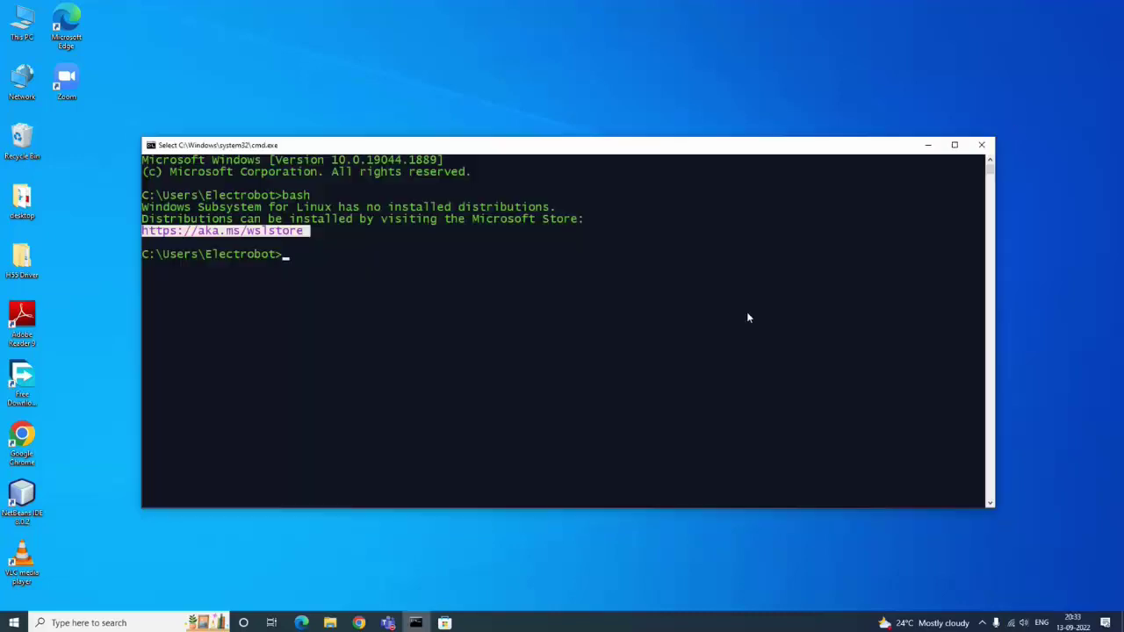
left_click(749, 313)
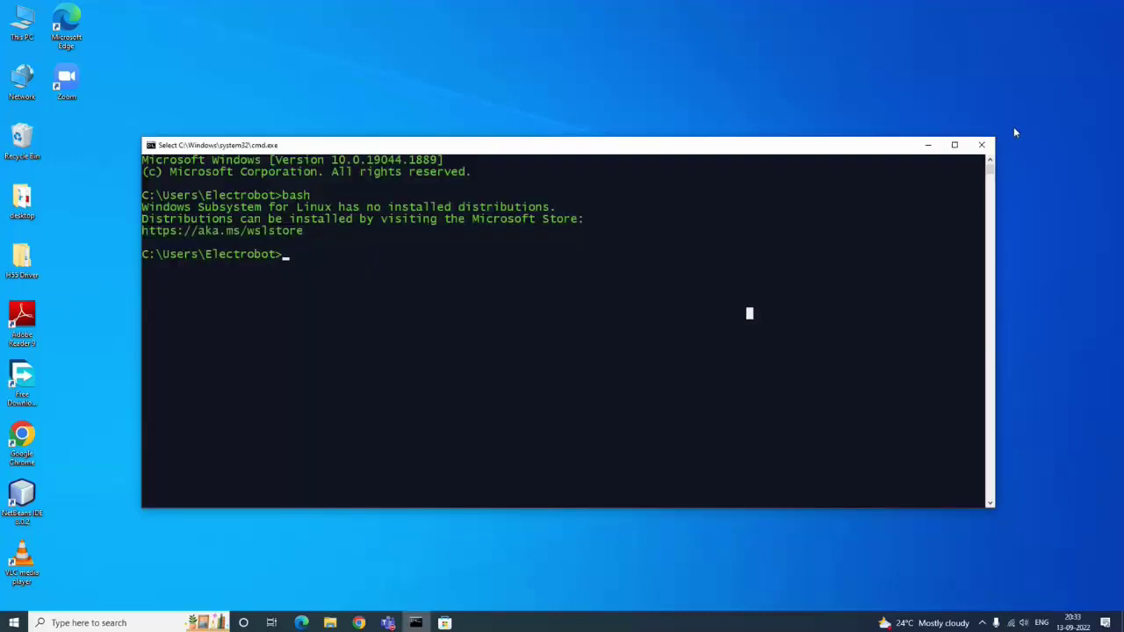
left_click(982, 144)
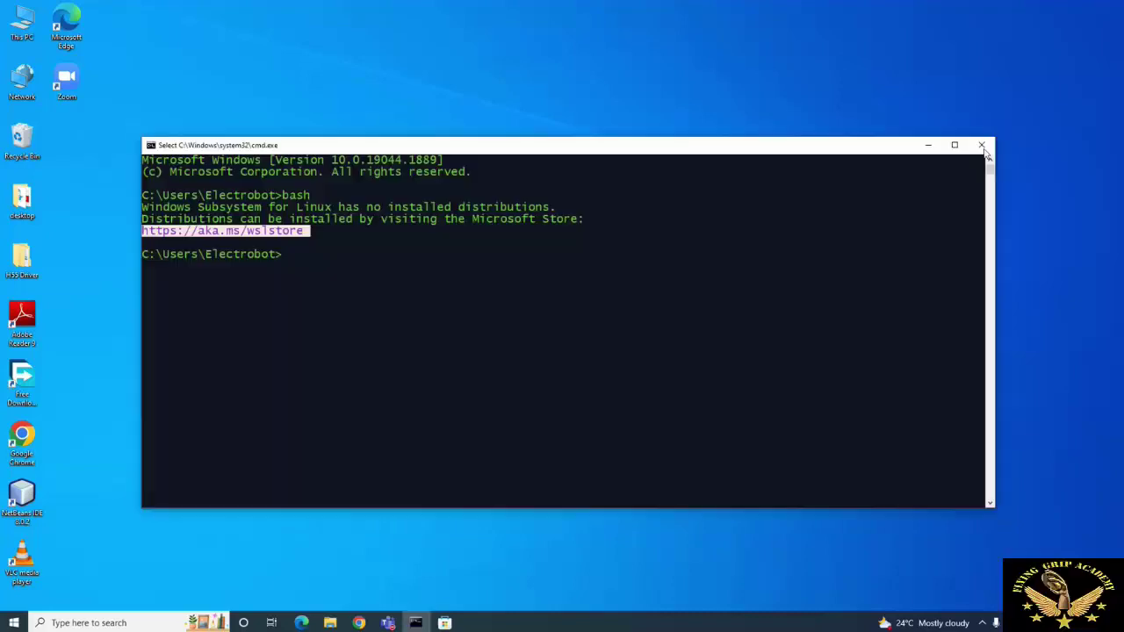
left_click(748, 313)
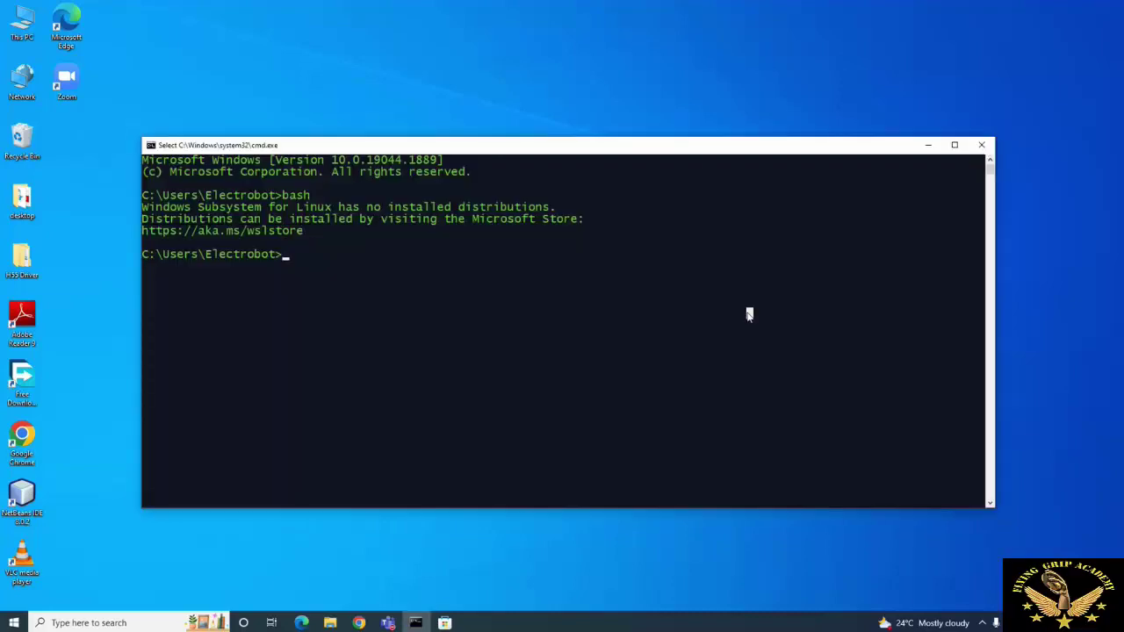
left_click(975, 145)
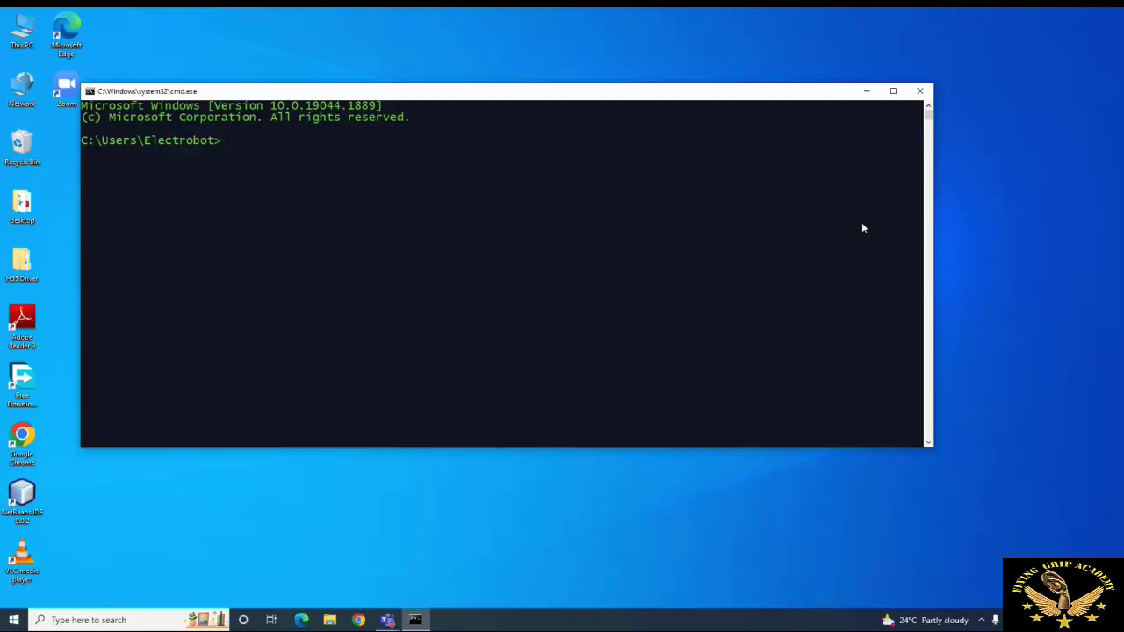
Step: Minimise the Command Prompt window and search Windows for "control" to open Control Panel
left_click(866, 91)
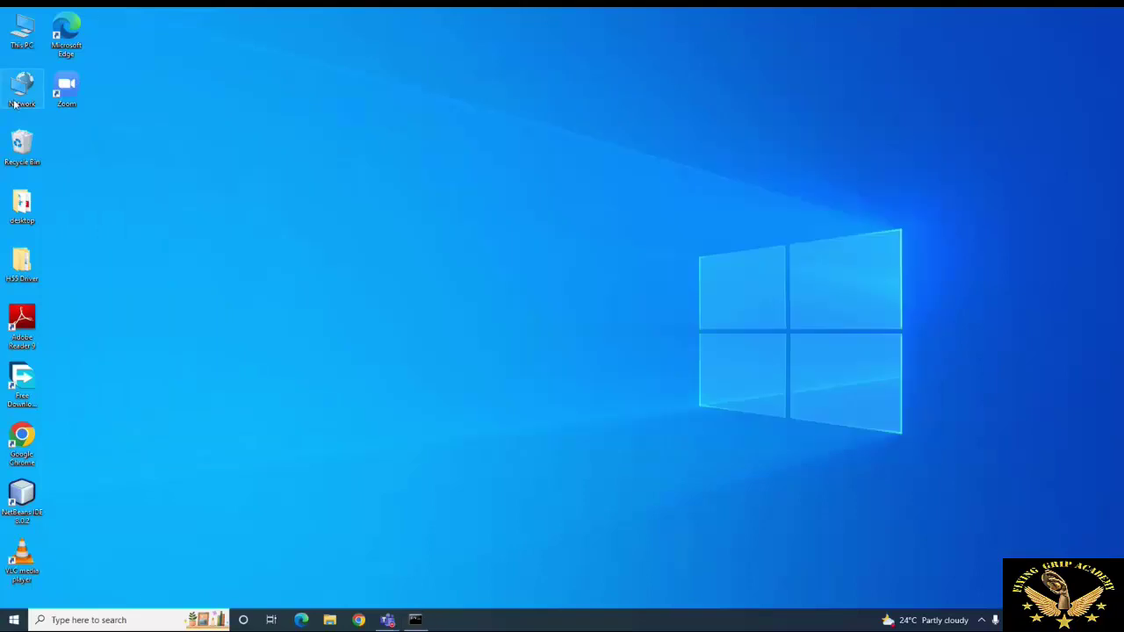
left_click(132, 620)
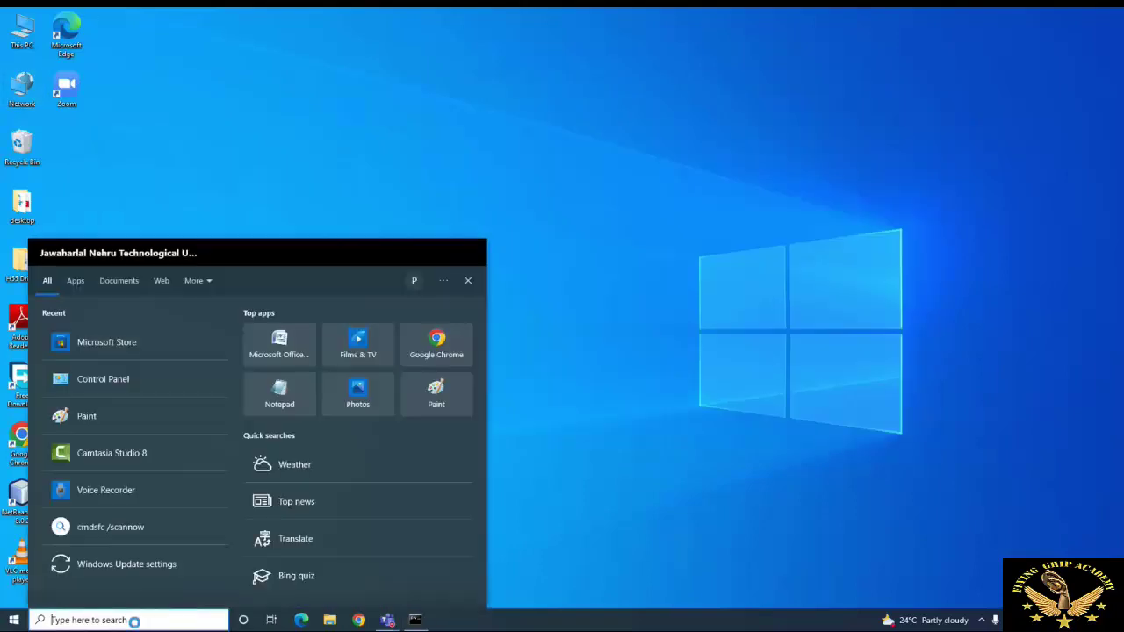
type("control")
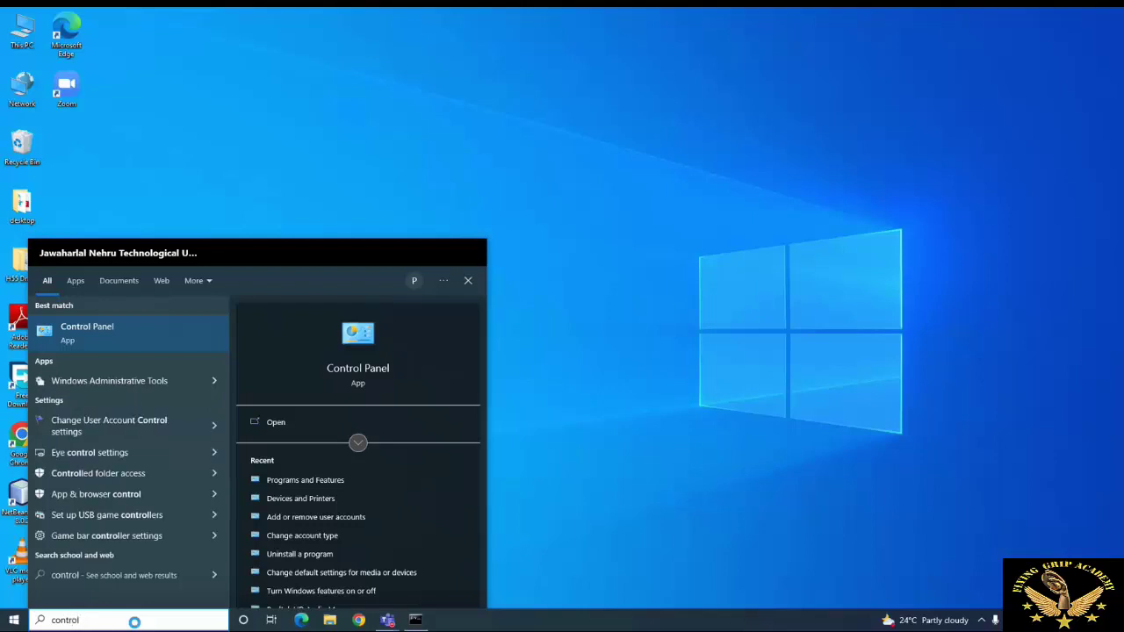
left_click(65, 341)
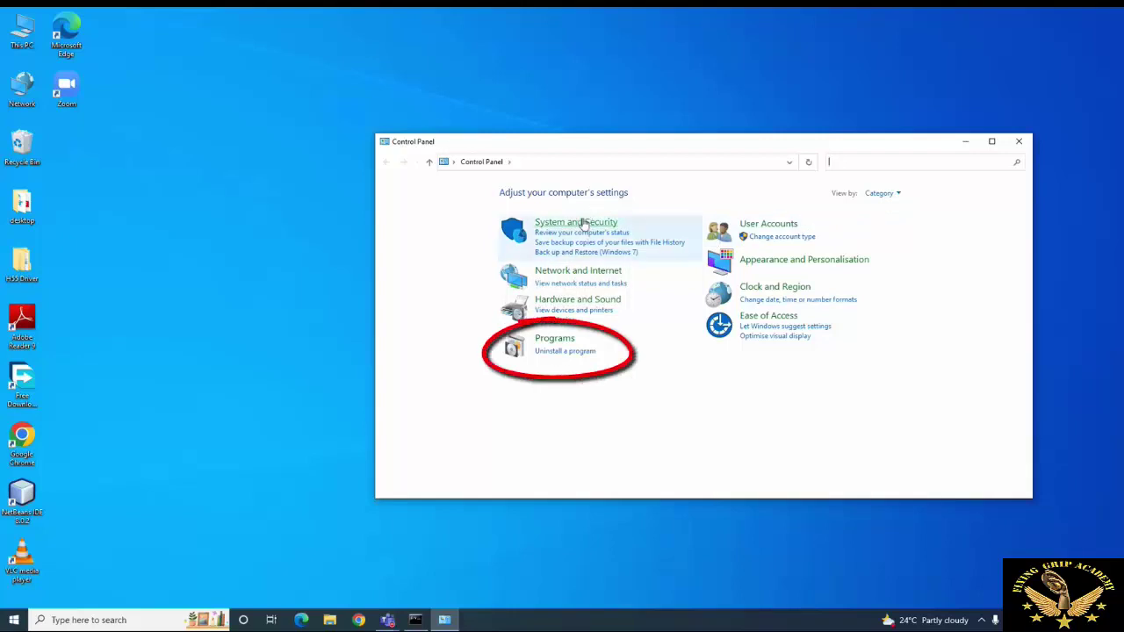
Step: Make sure Windows Subsystem for Linux is enabled in the Windows Features under Programs, apply it and close Control Panel
left_click(566, 343)
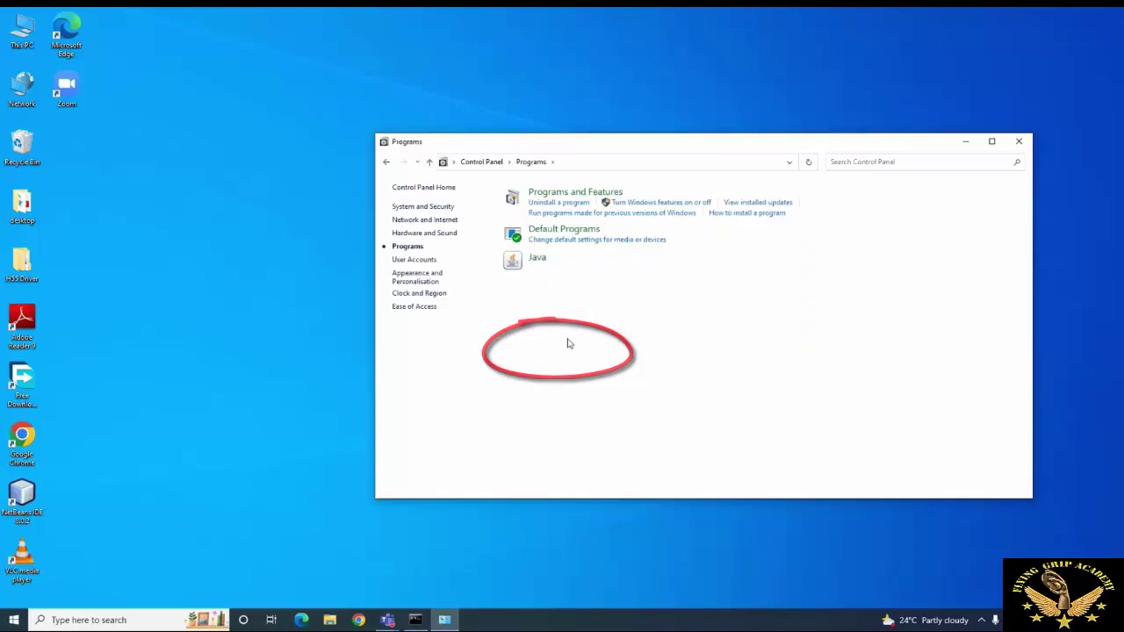
left_click(705, 204)
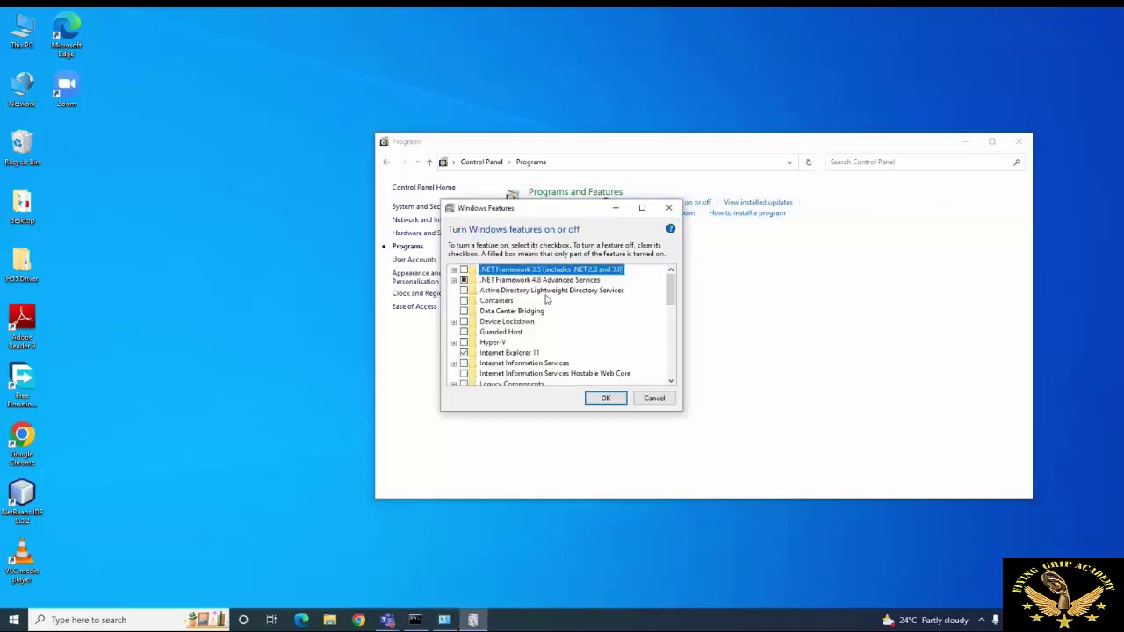
scroll(520, 368, "down", 9)
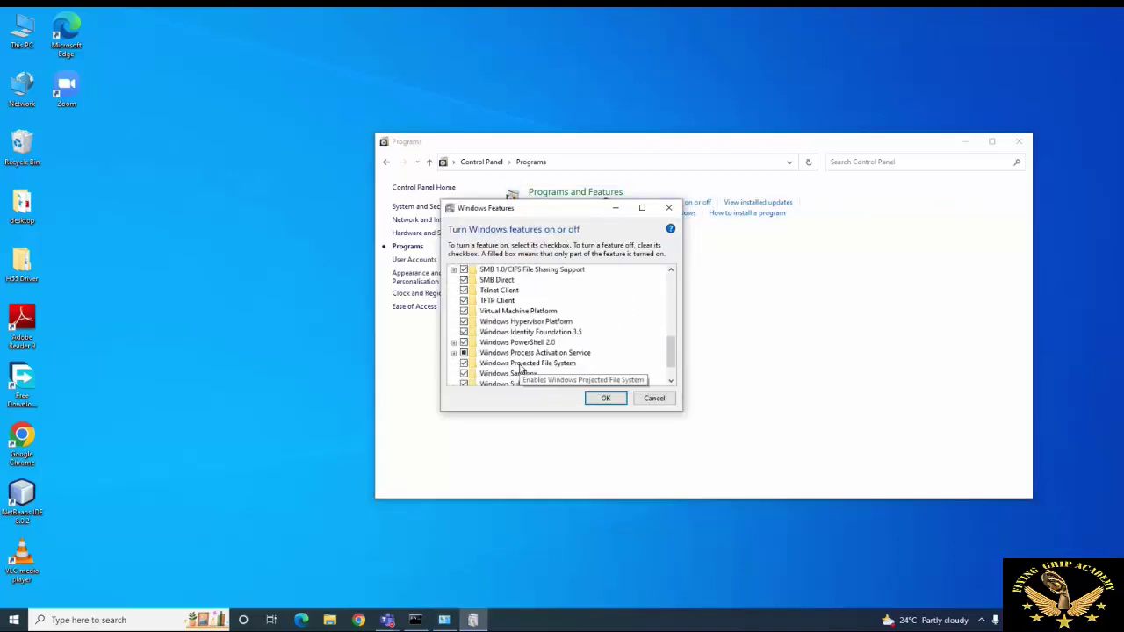
scroll(520, 370, "down", 1)
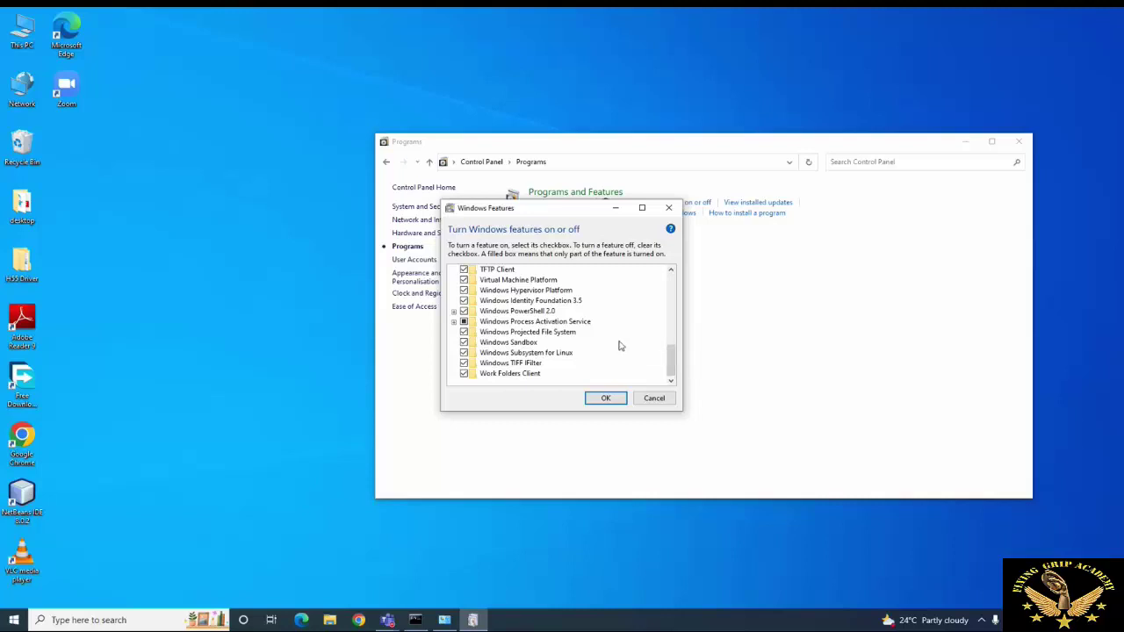
left_click(464, 353)
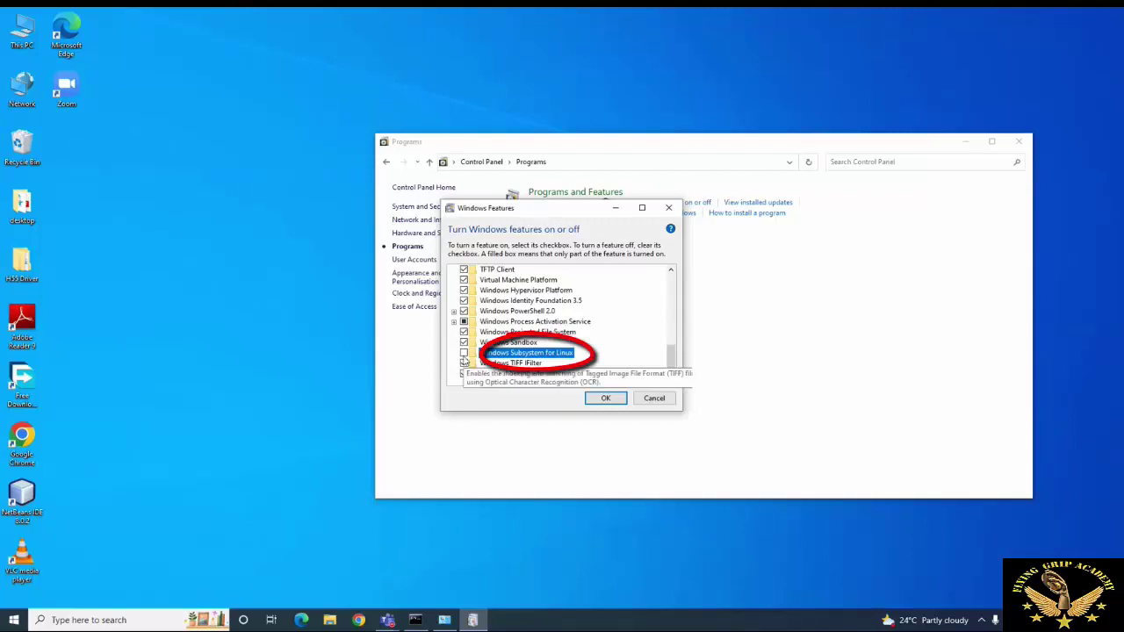
left_click(463, 353)
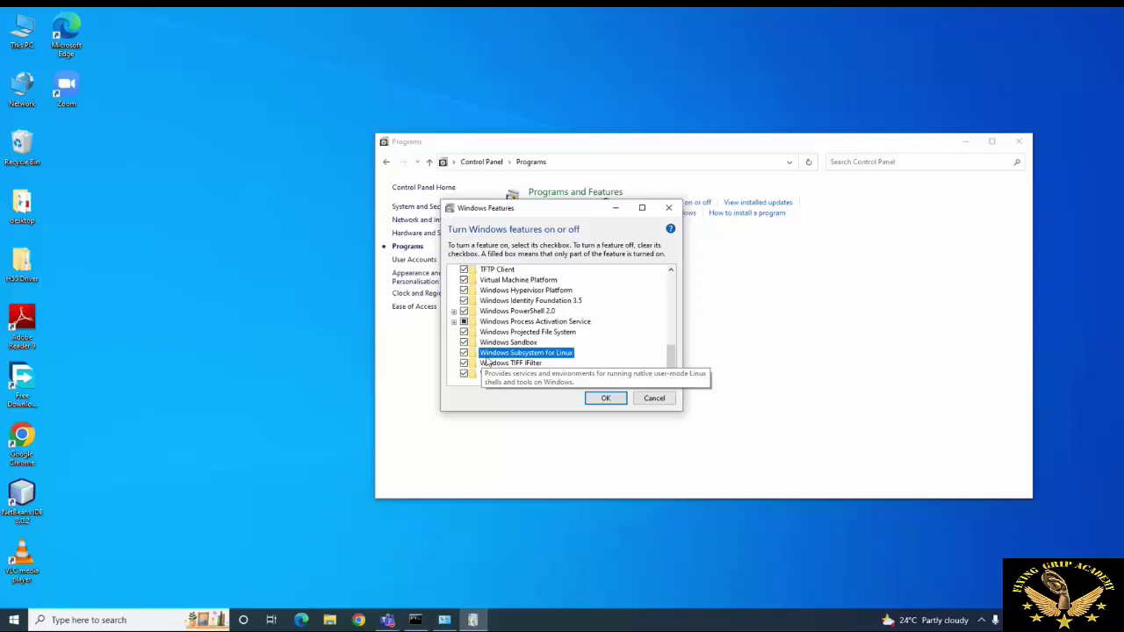
left_click(599, 397)
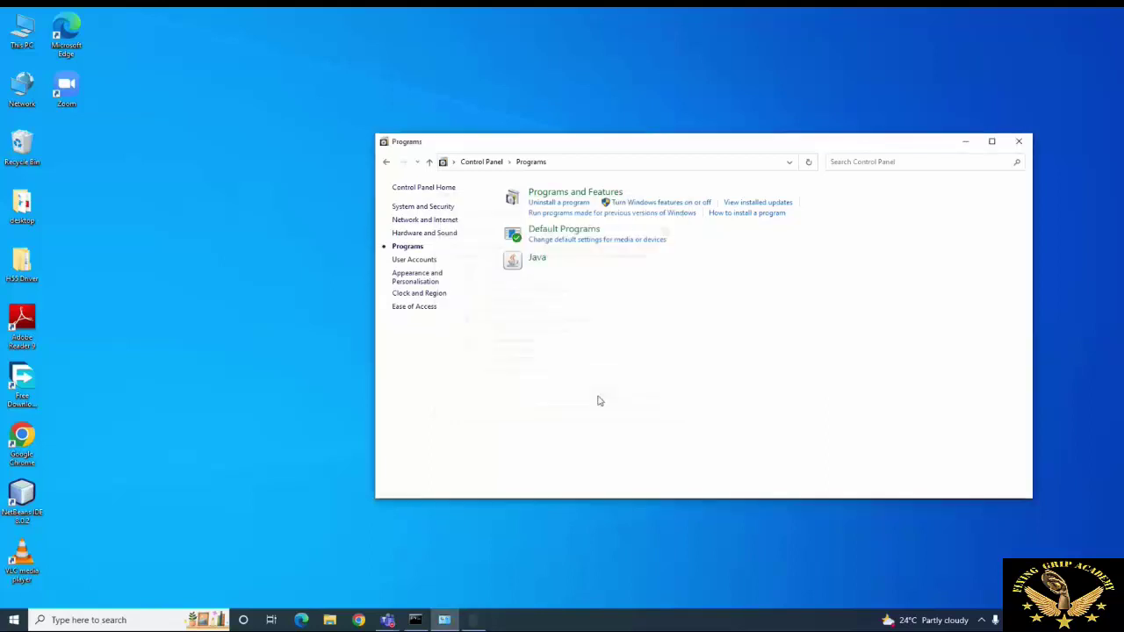
left_click(1024, 142)
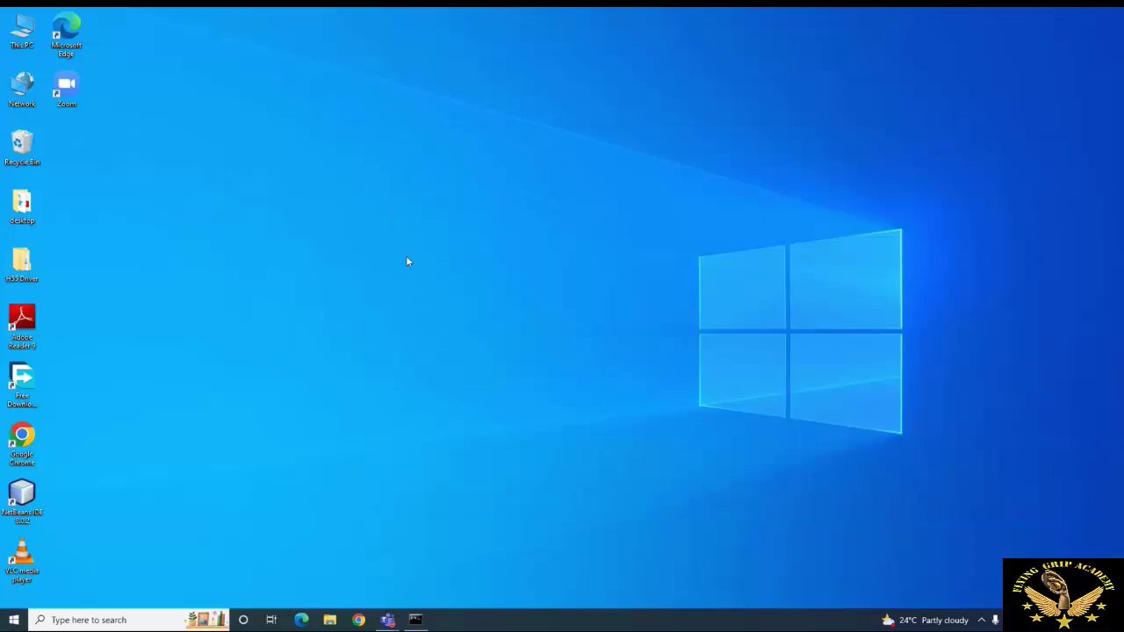
Step: Search Windows for "store" and open Microsoft Store
left_click(156, 620)
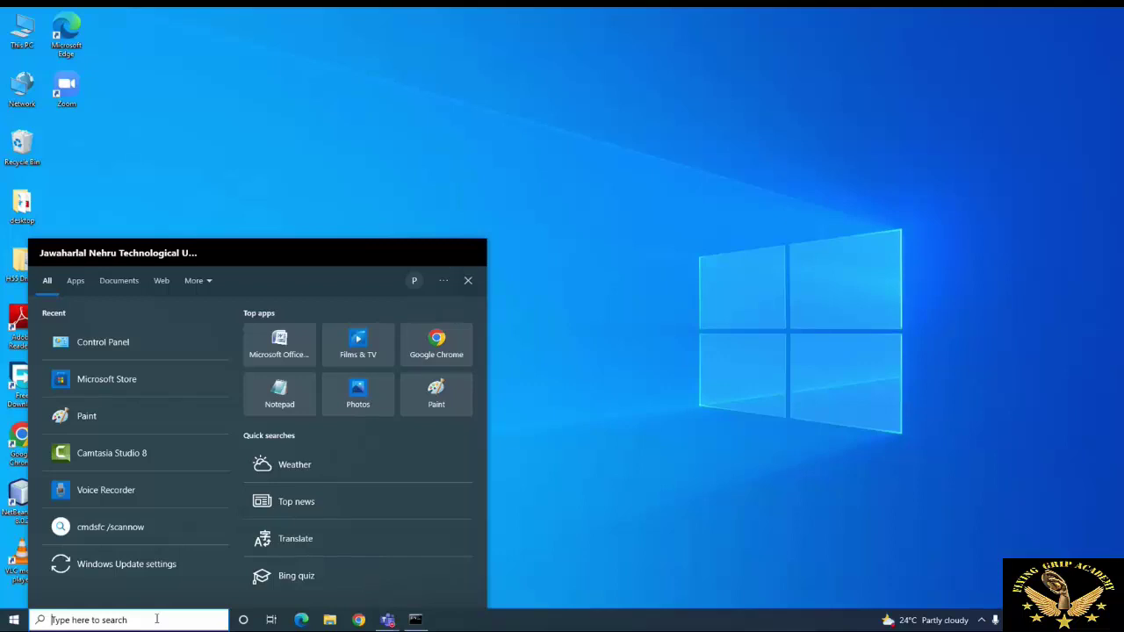
type("store")
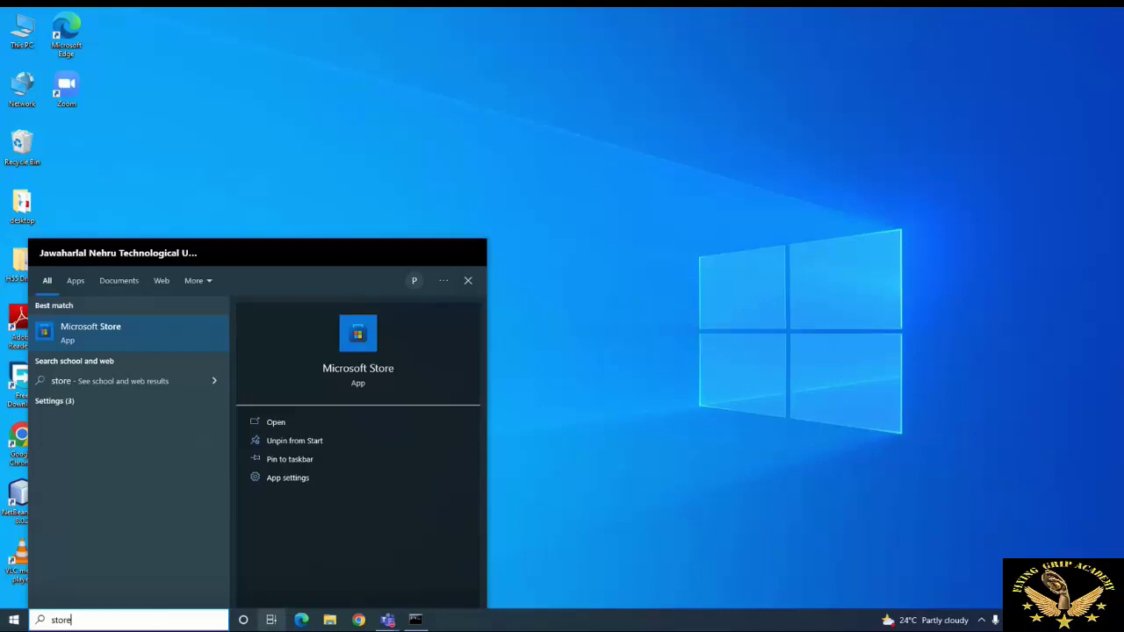
left_click(154, 337)
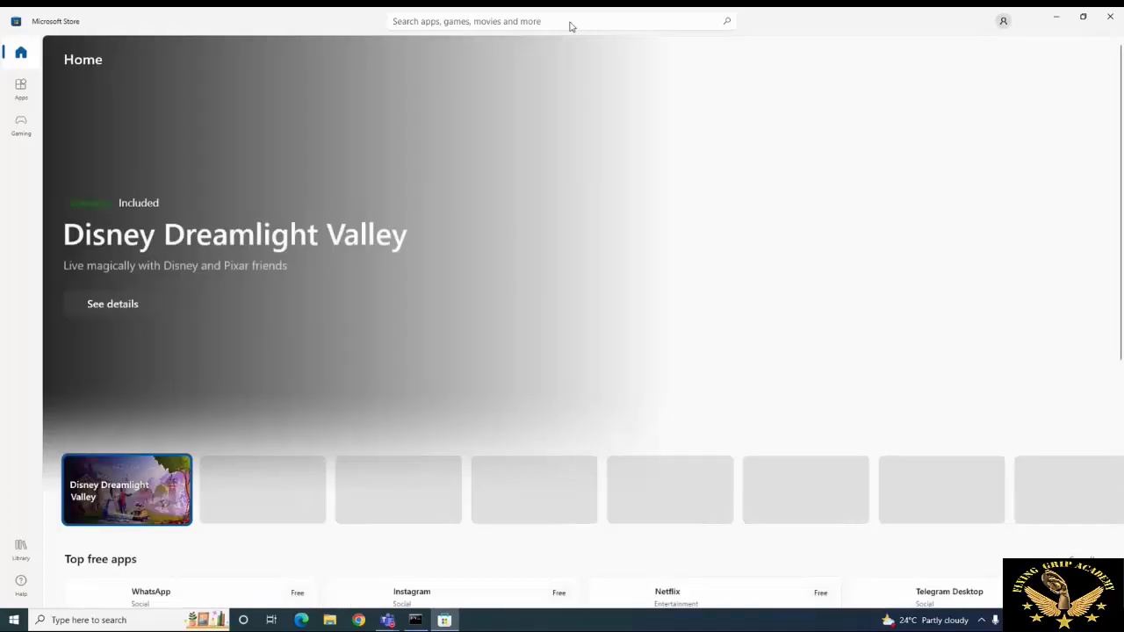
Step: Search the store for "ubuntu" and restrict the results to apps
left_click(571, 21)
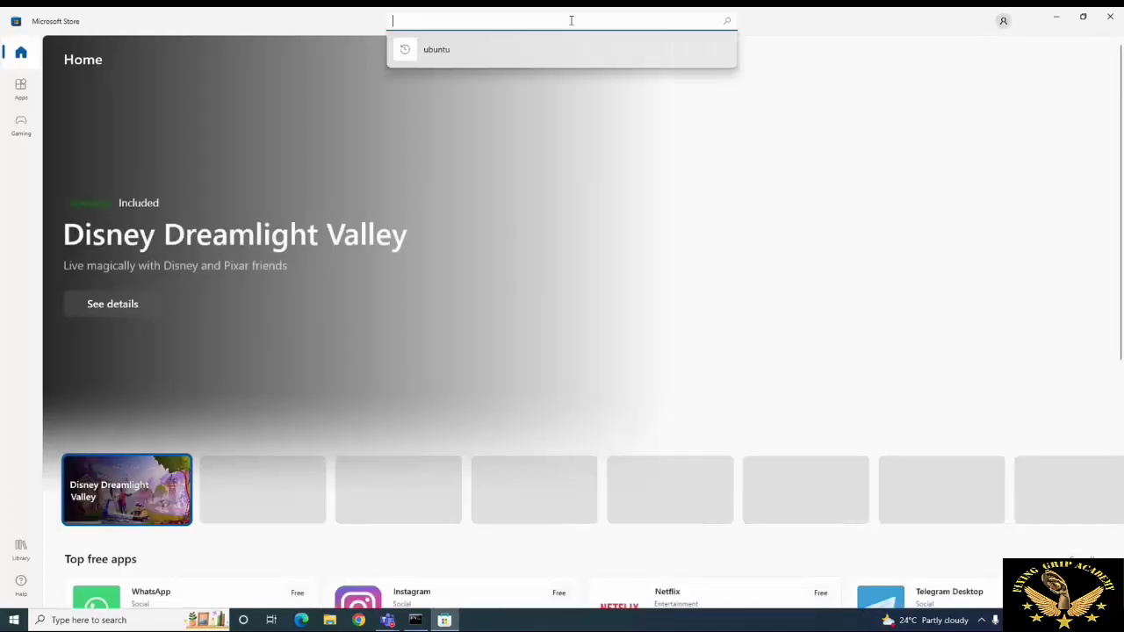
type("ubunt")
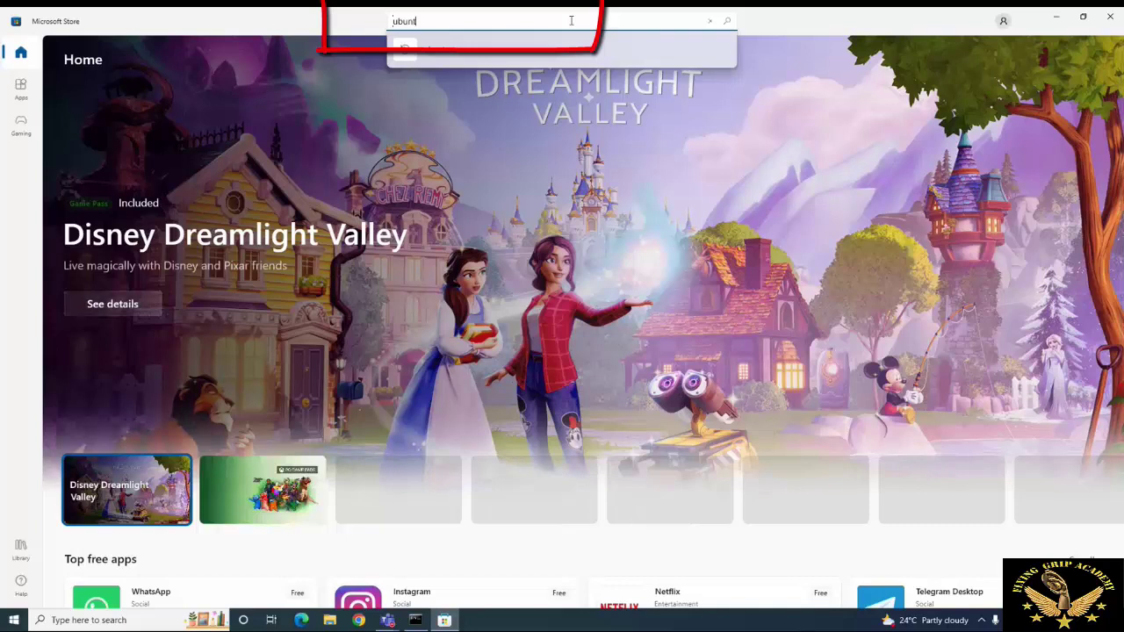
type("u")
left_click(466, 51)
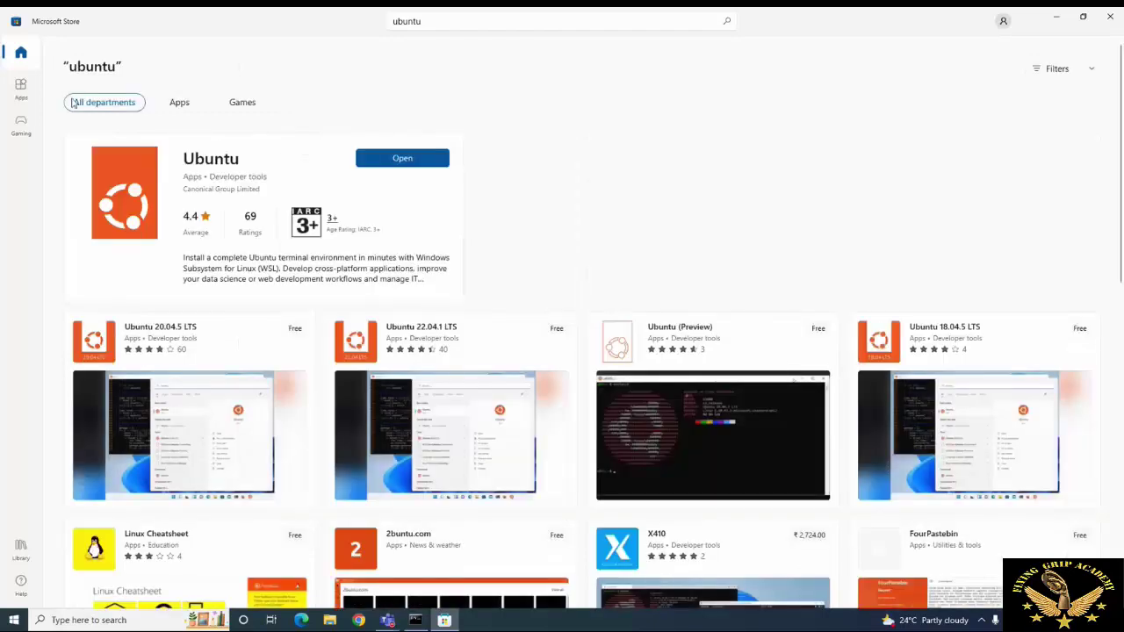
left_click(190, 104)
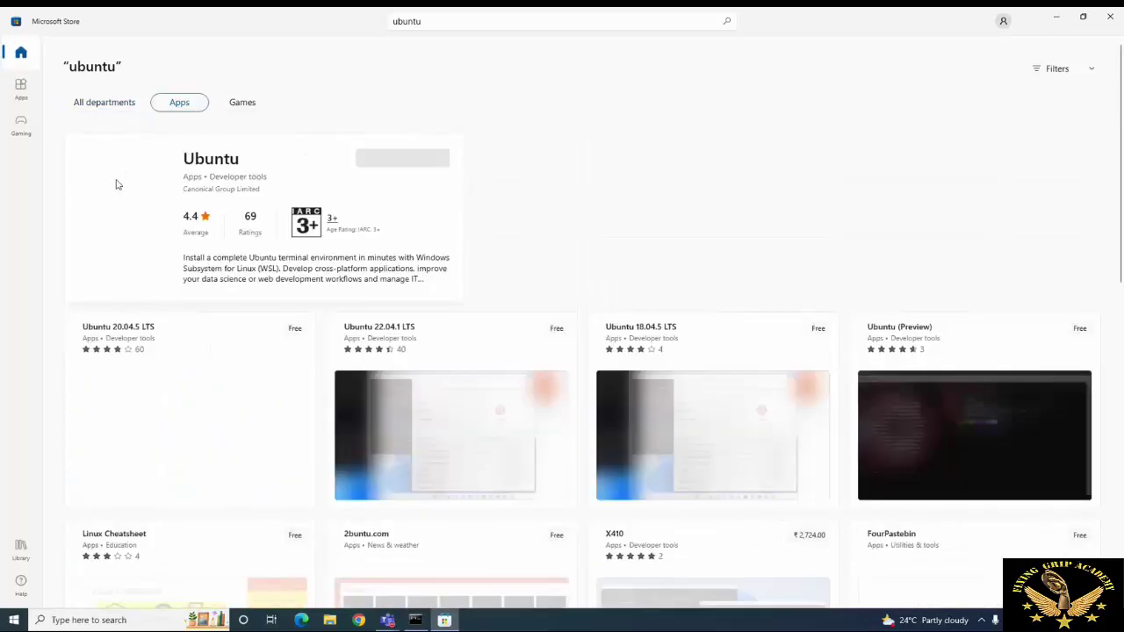
Step: Start the Ubuntu 20.04.5 LTS download, pause it and go back to the search results
scroll(60, 331, "down", 2)
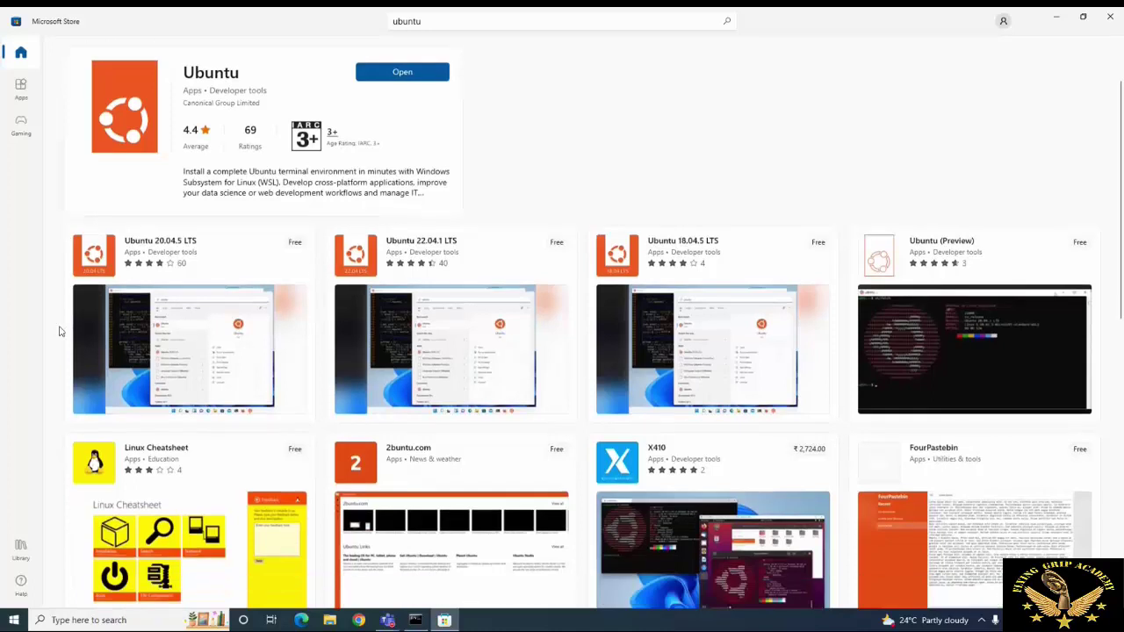
left_click(167, 248)
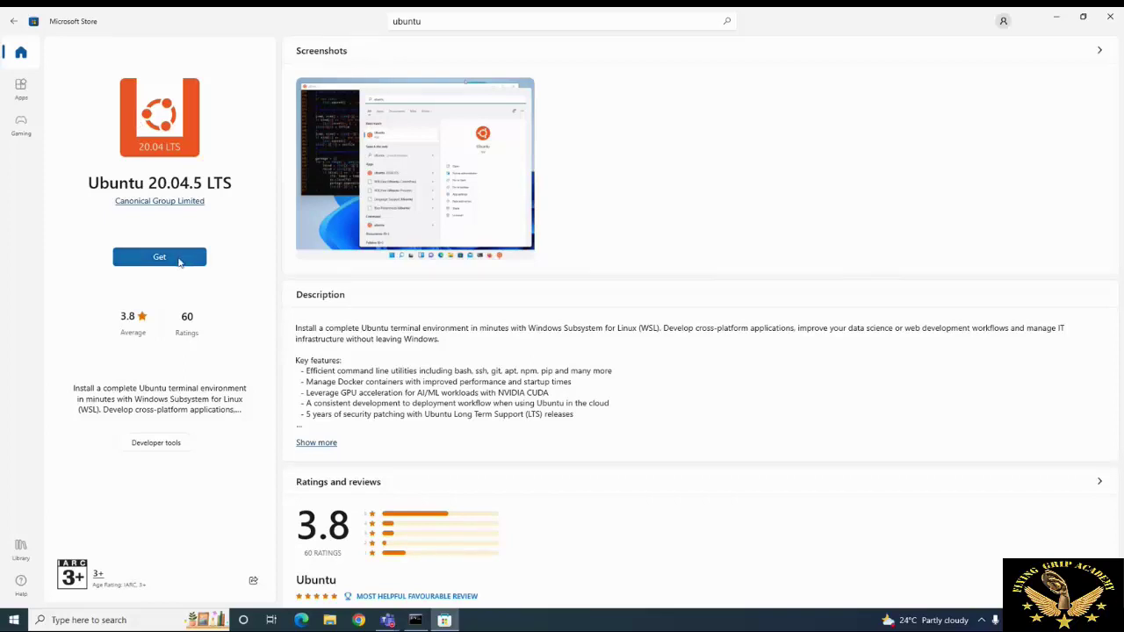
left_click(179, 260)
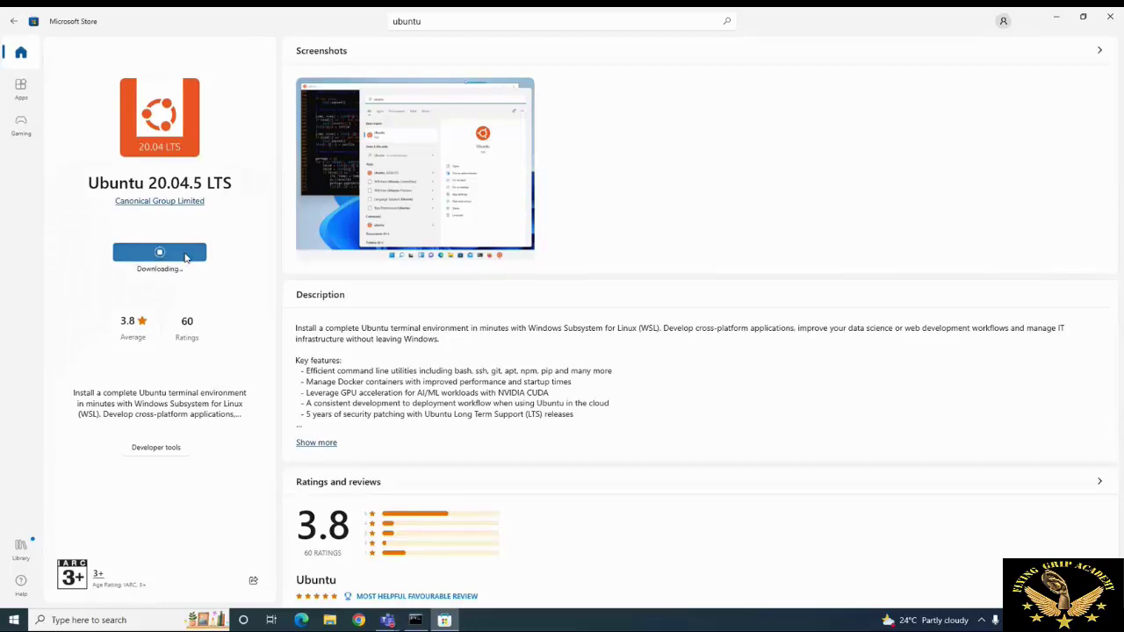
left_click(185, 255)
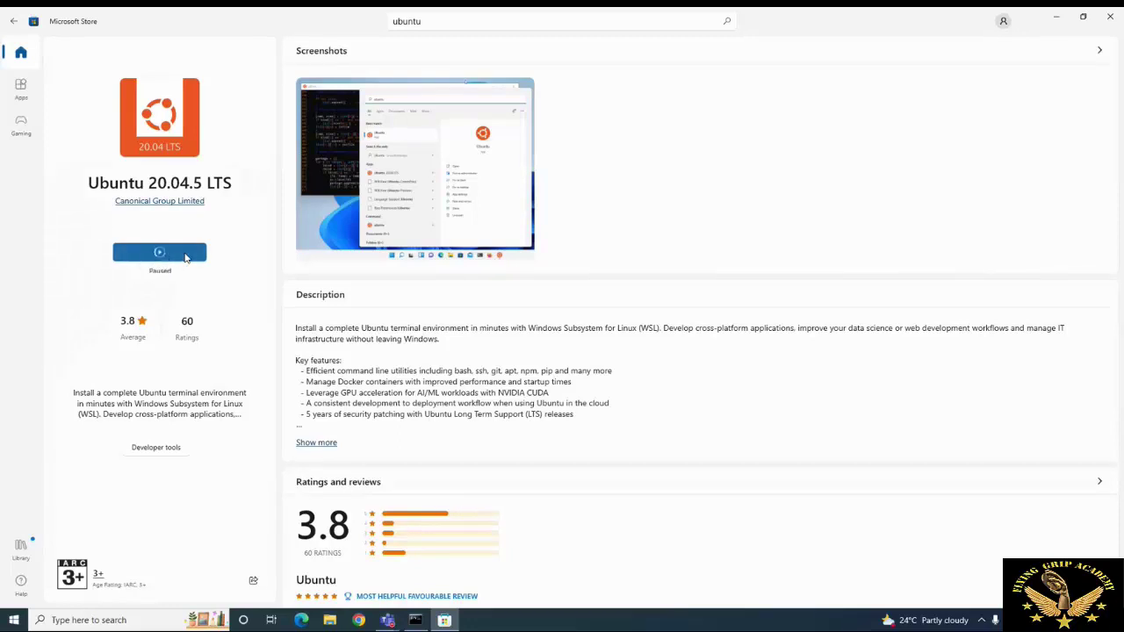
left_click(16, 23)
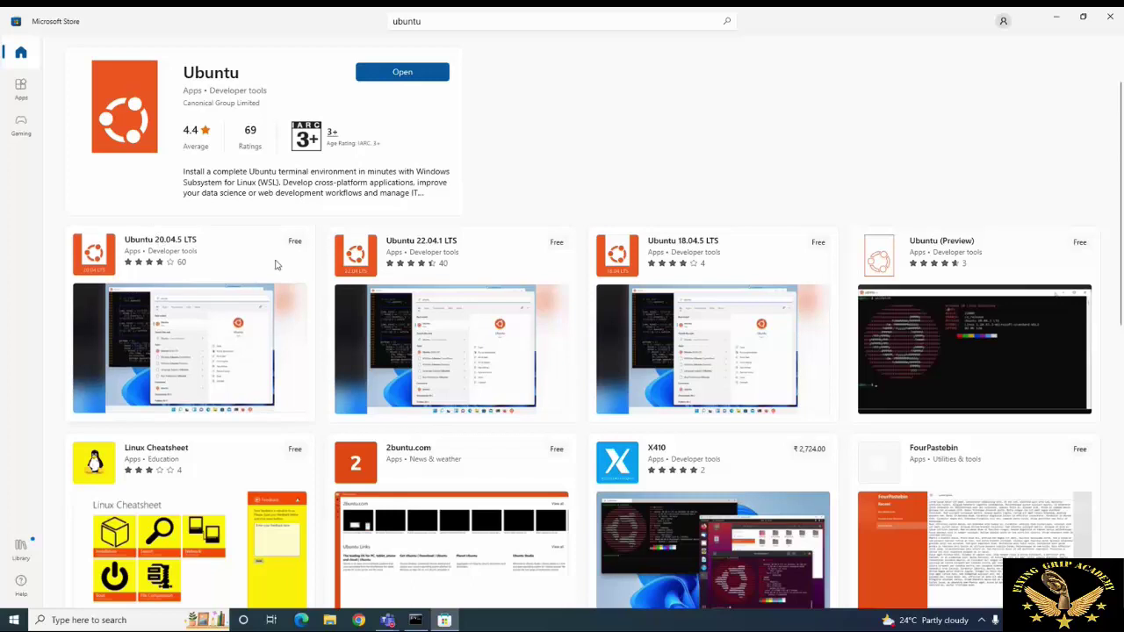
Step: Launch the installed Ubuntu app from the store and set its terminal font size to 28
left_click(427, 76)
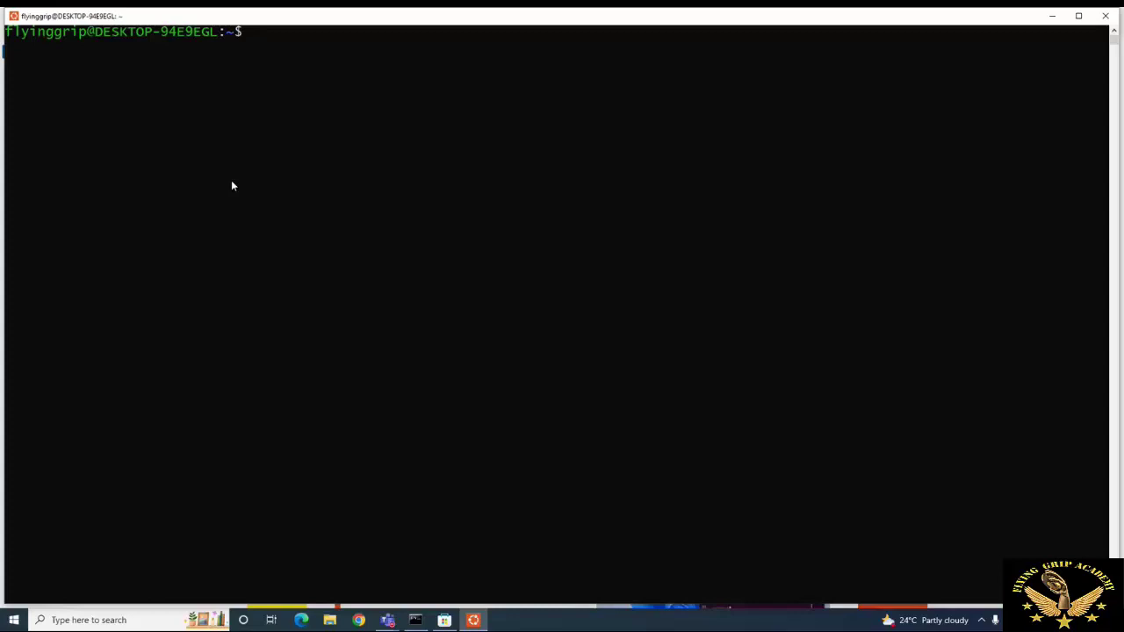
right_click(315, 17)
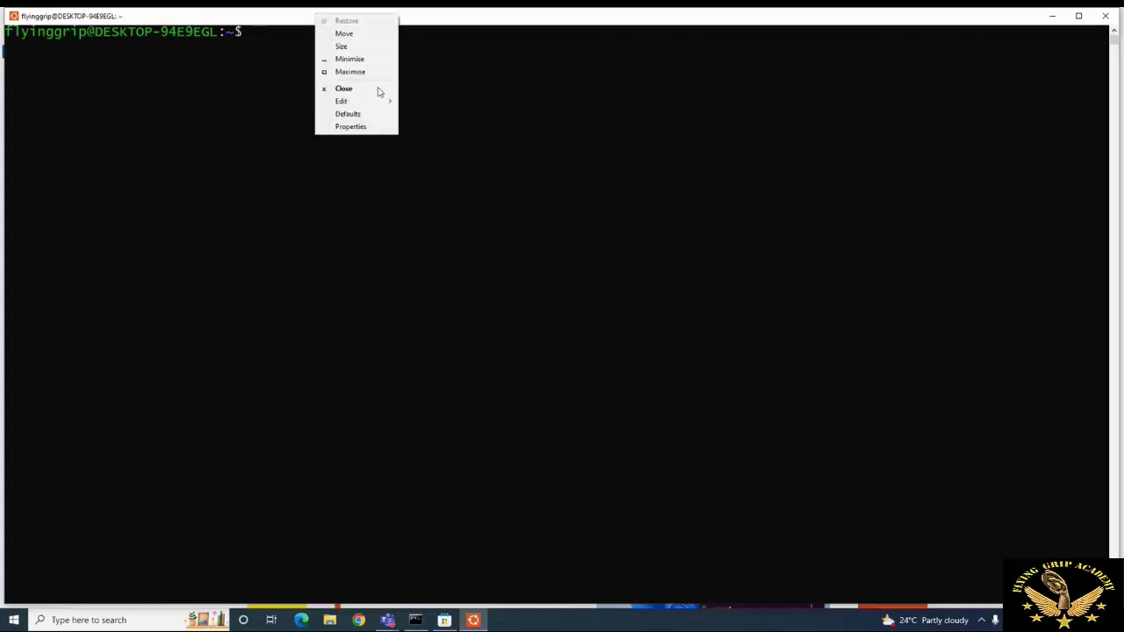
left_click(352, 127)
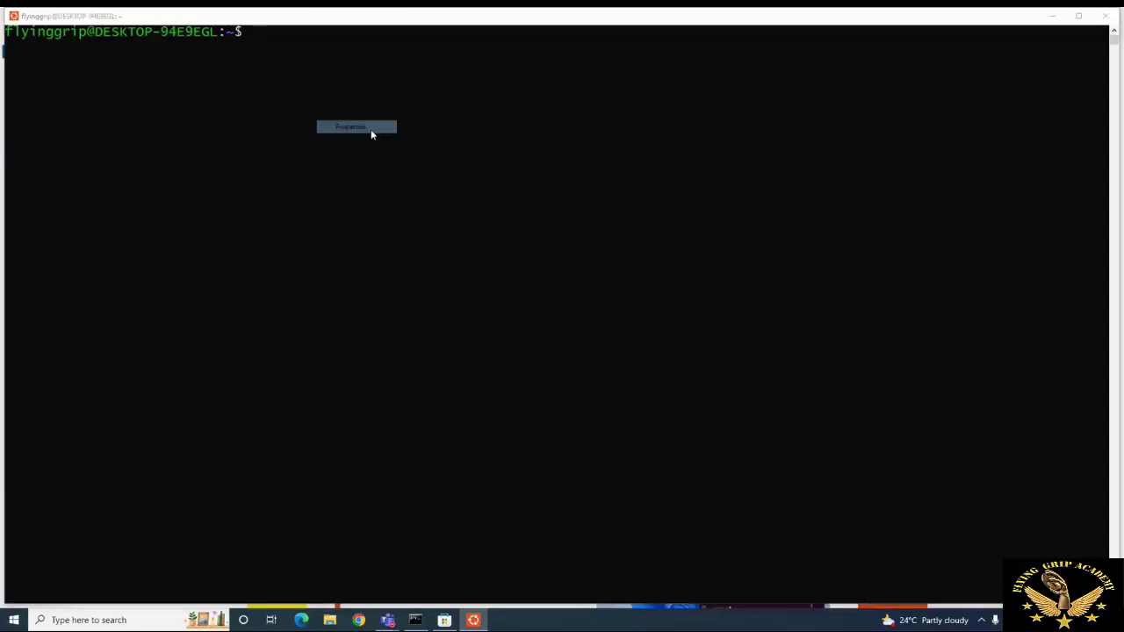
left_click(38, 114)
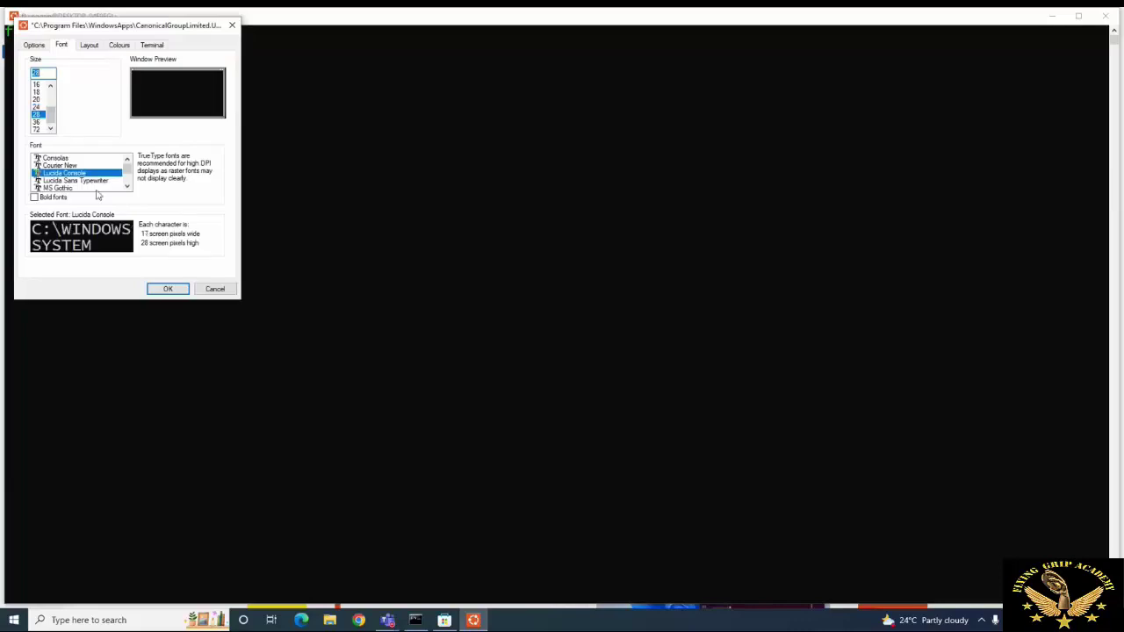
left_click(168, 289)
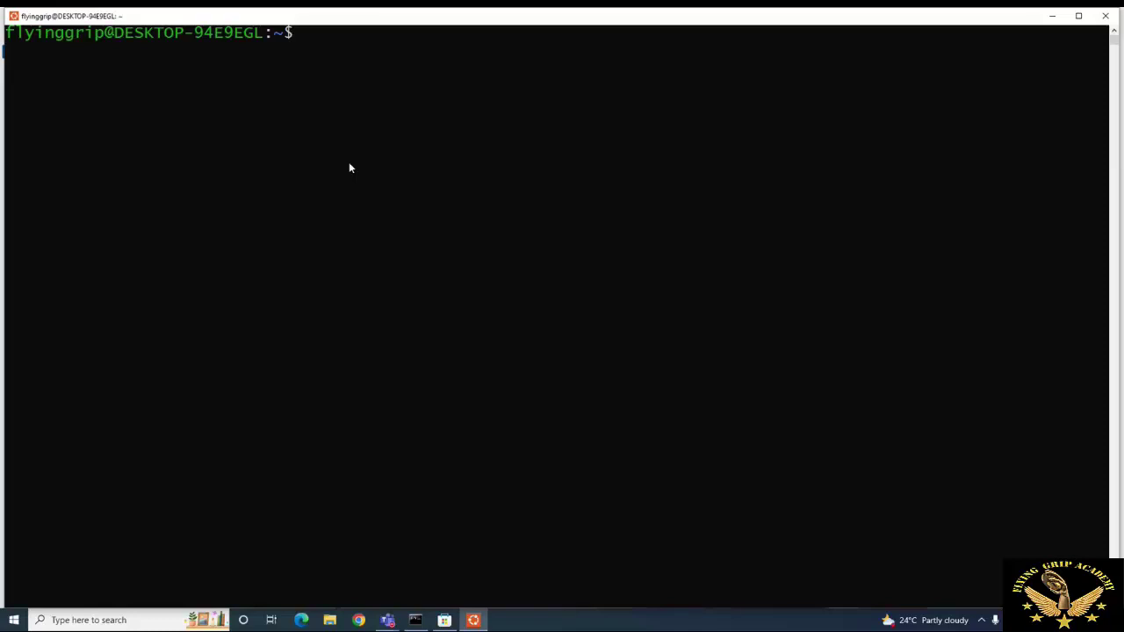
Step: Enlarge the Ubuntu terminal's font to size 36 in the window properties
right_click(380, 15)
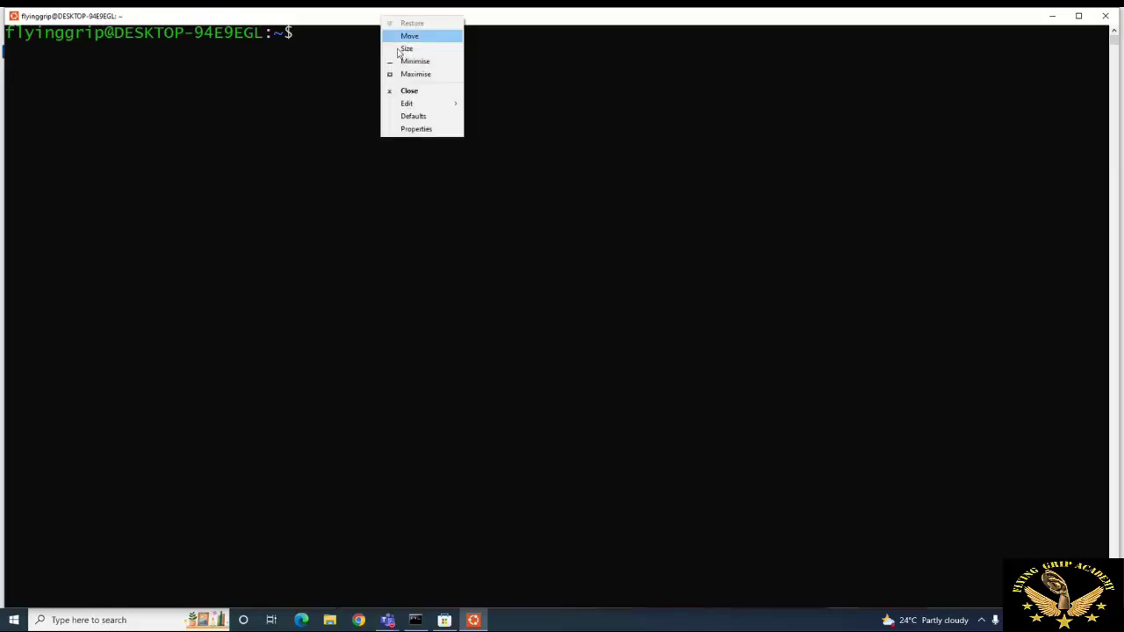
left_click(443, 130)
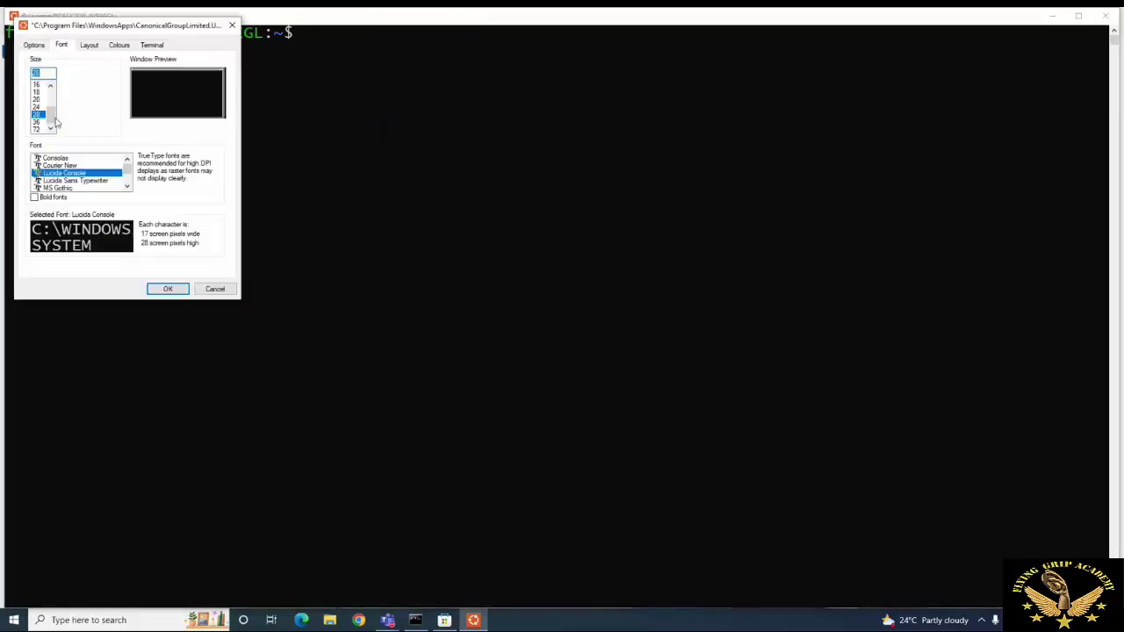
left_click(37, 121)
left_click(162, 289)
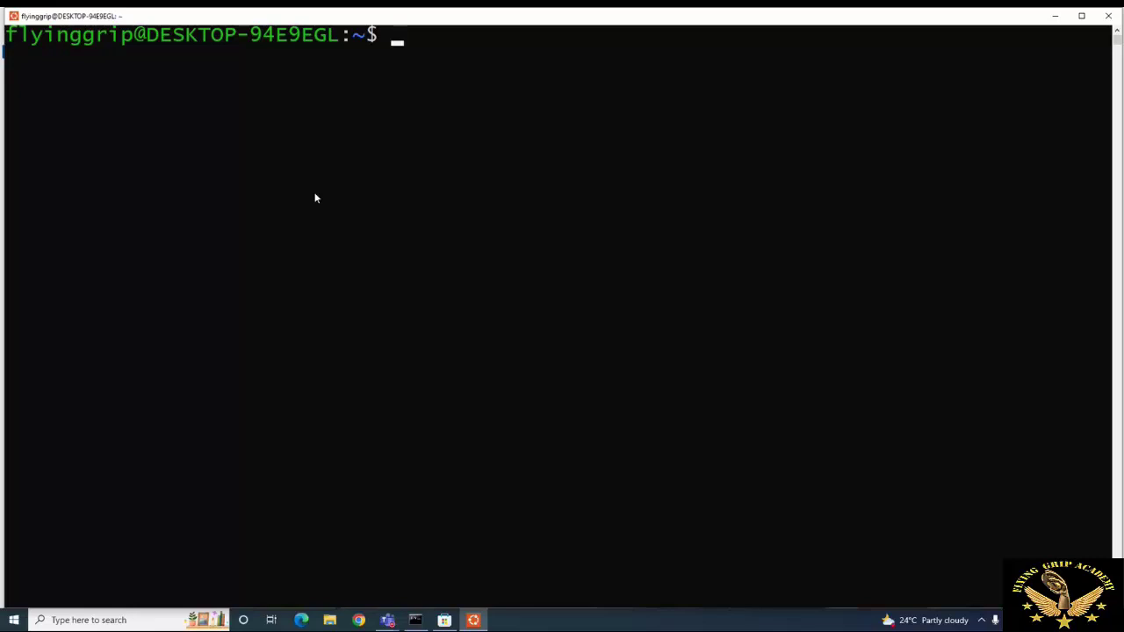
Step: Update the Ubuntu package lists with sudo apt-get update, entering the account password for sudo
type("s")
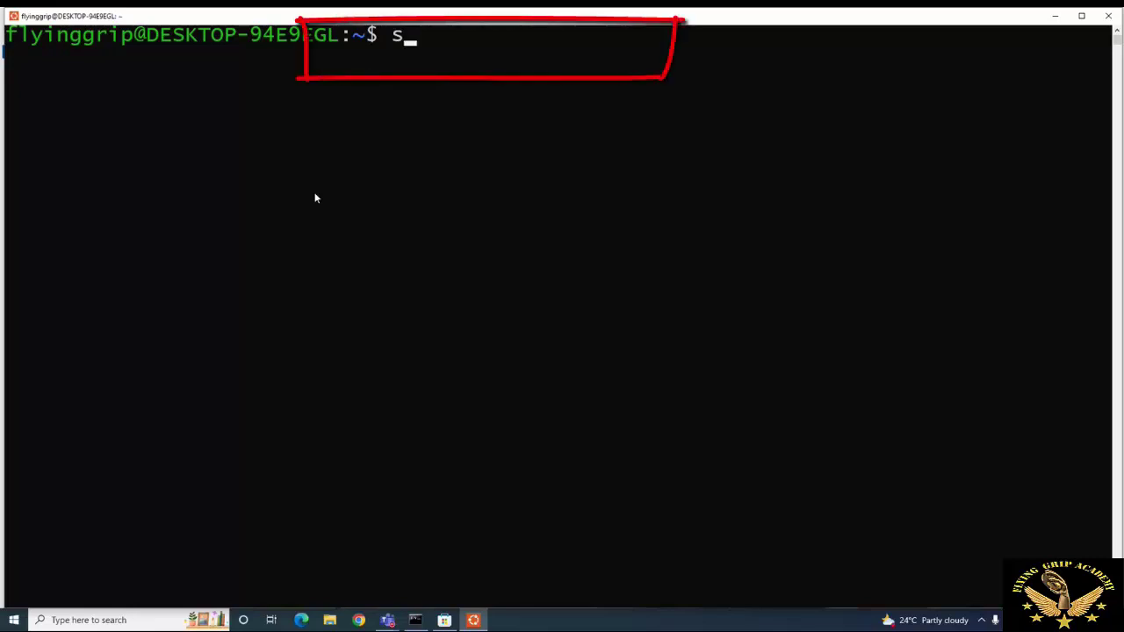
type("udo apt-get u")
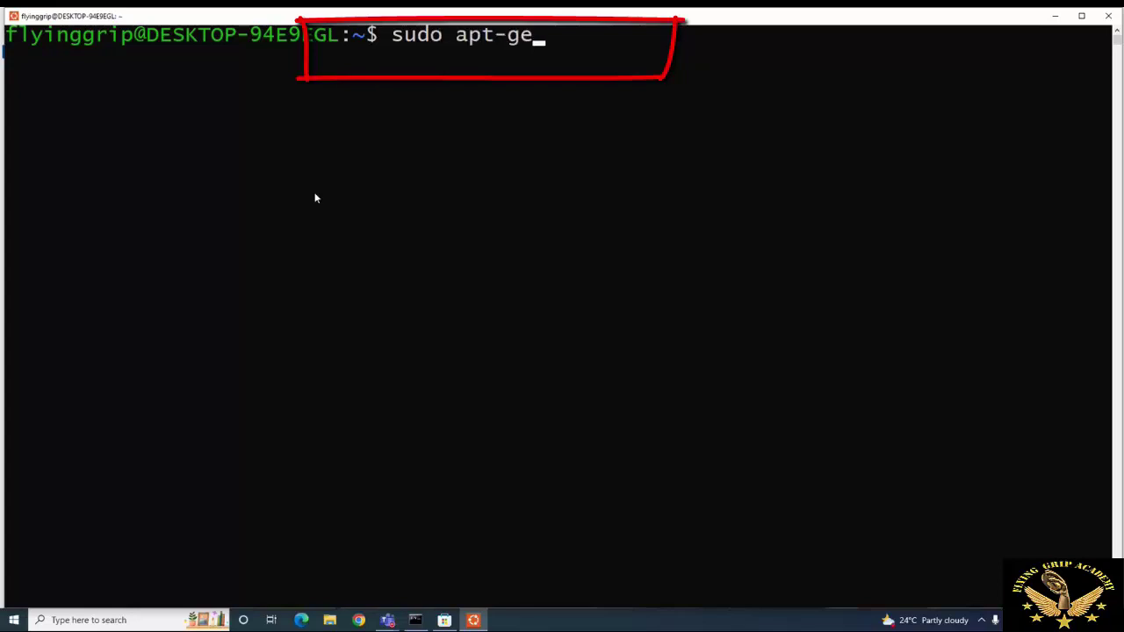
type("pdate")
key("Return")
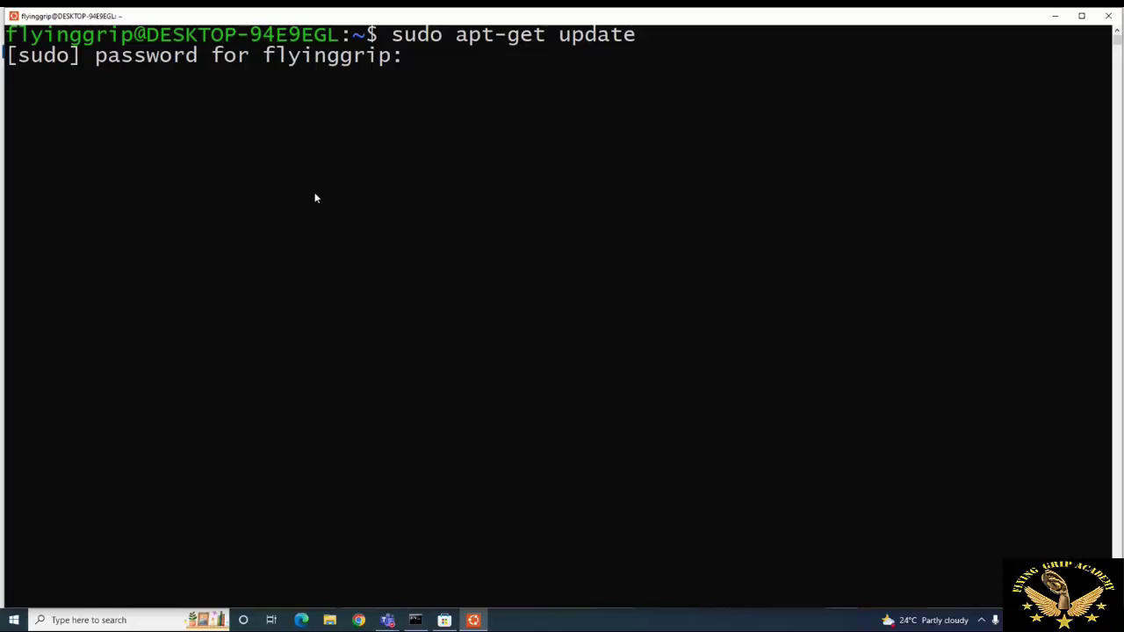
key("Return")
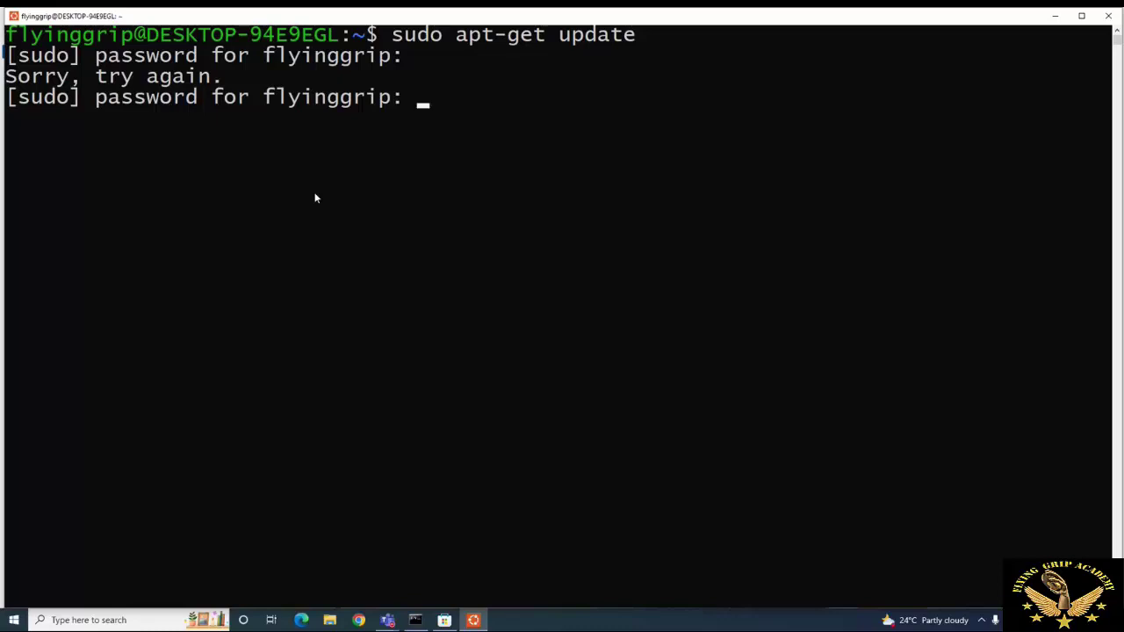
key("Return")
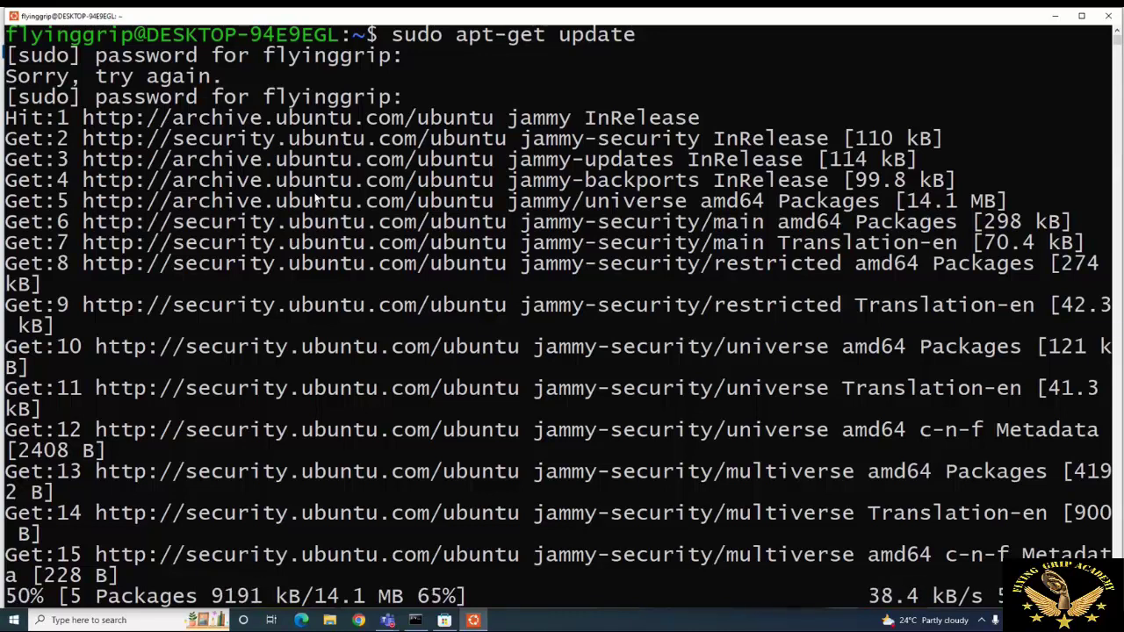
scroll(393, 496, "down", 2)
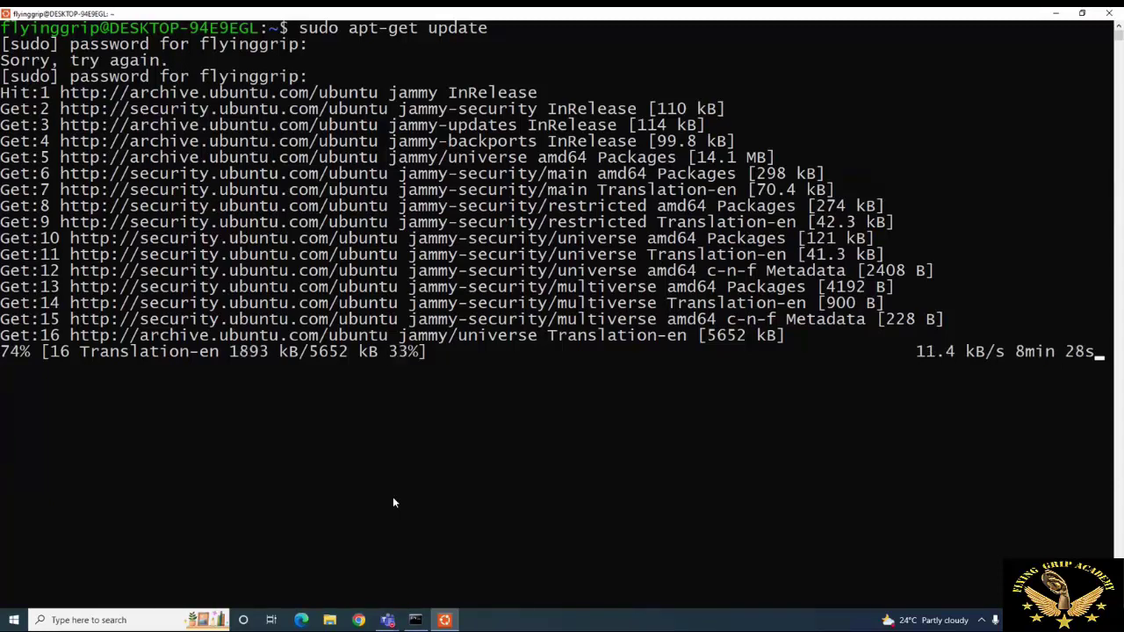
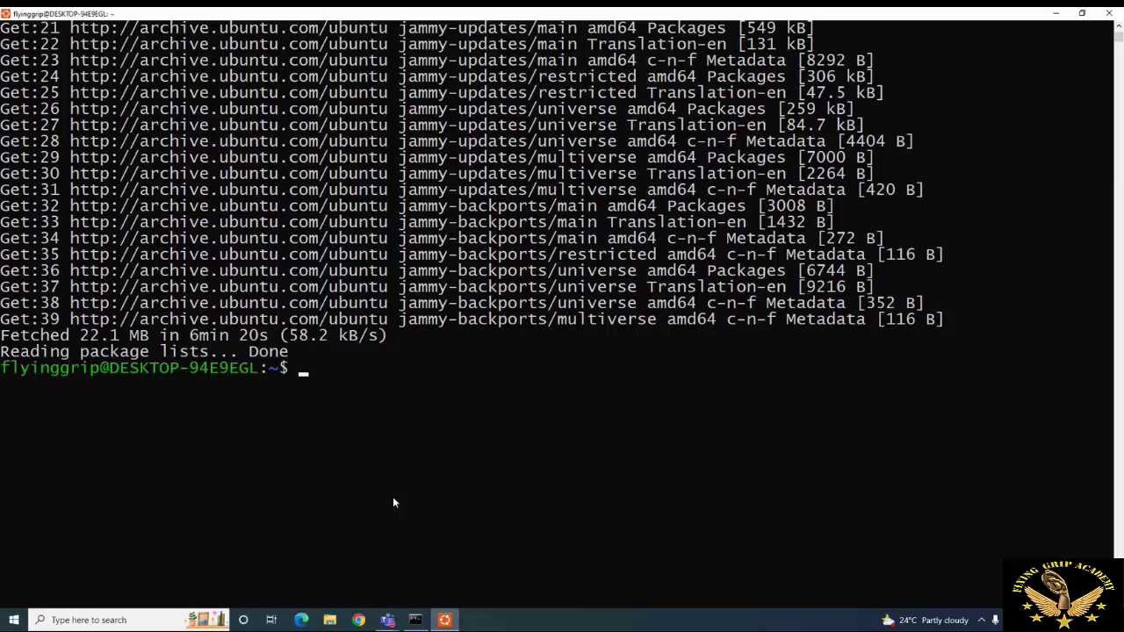
Step: List the home directory with ls, including hidden files with ls -a and full details with ls -al
type("ls")
key("Return")
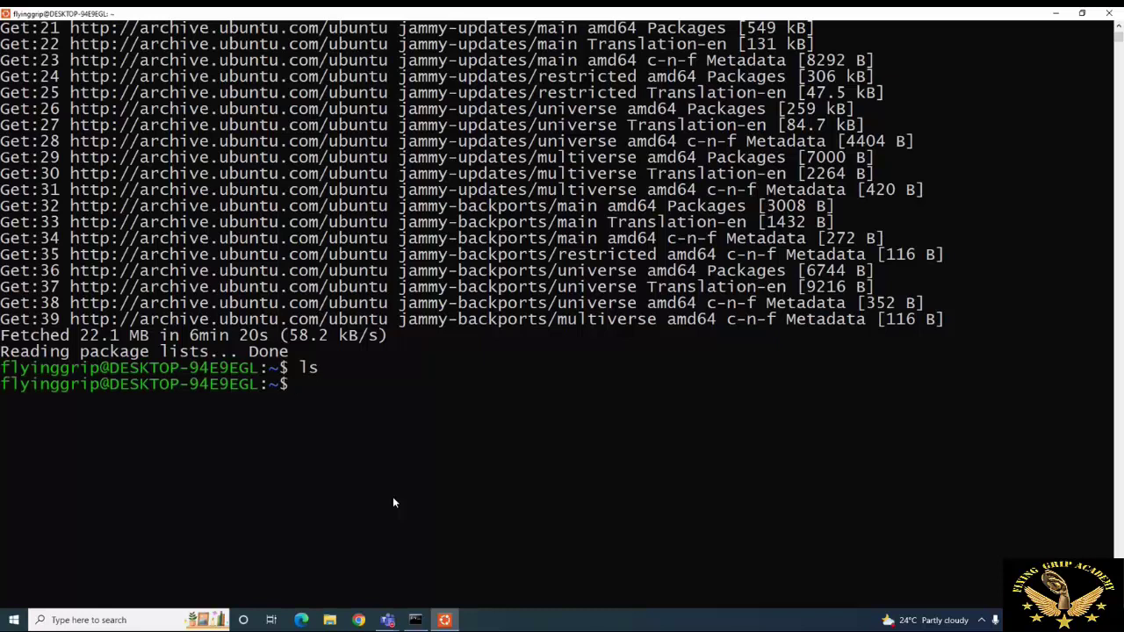
type("ls -a")
key("Return")
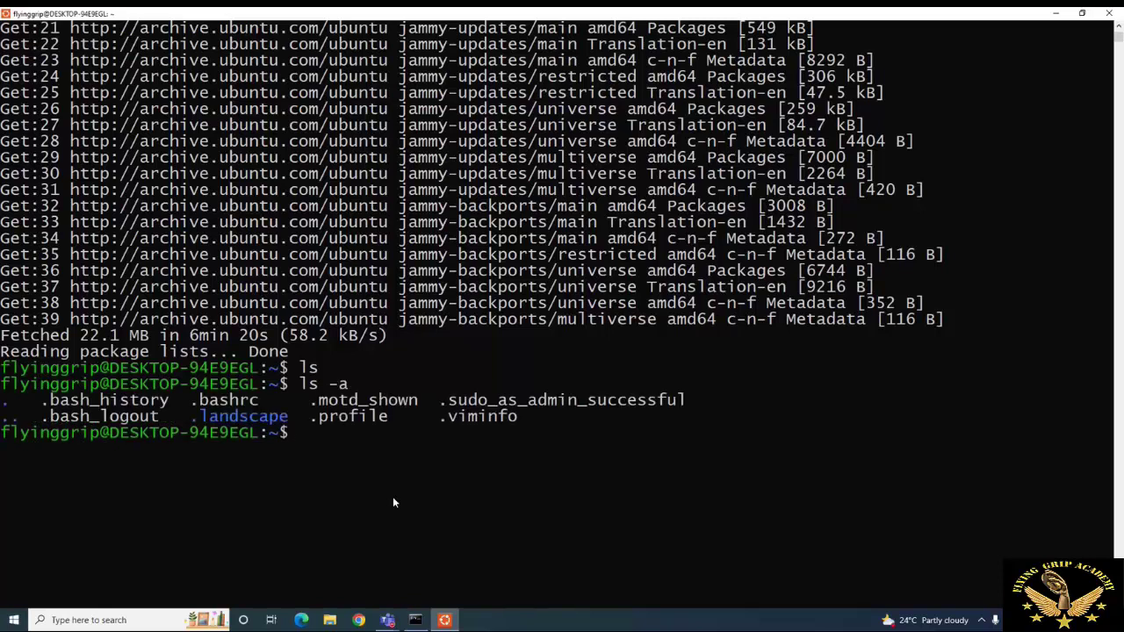
key("Up")
type("l")
key("Return")
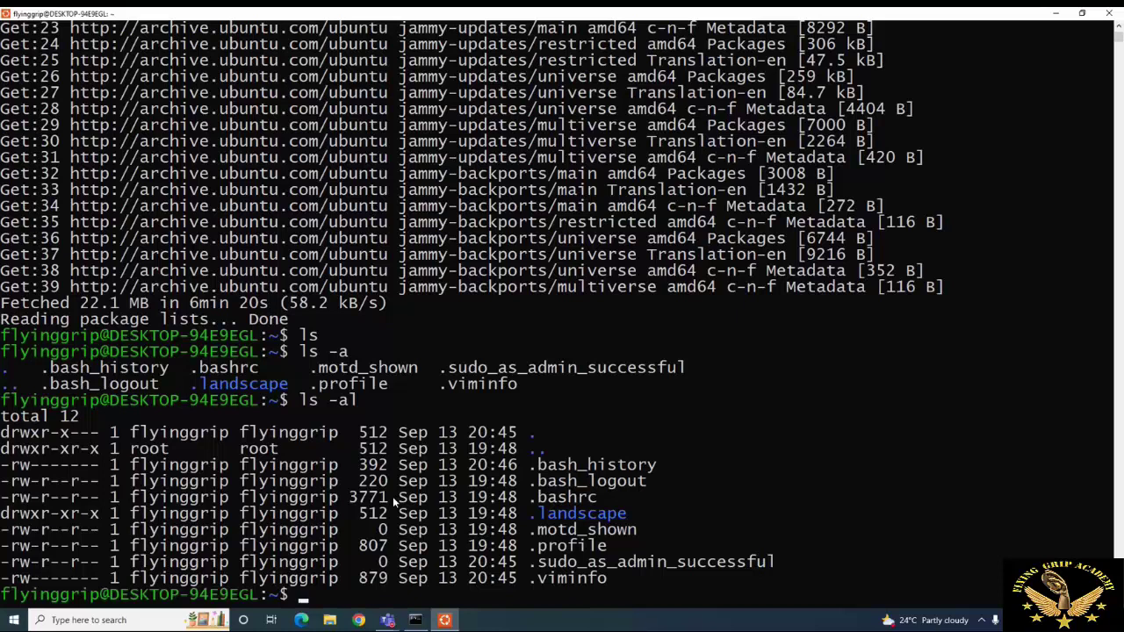
Step: List the mounted drives with ls /mnt/ and compare them with the Windows drives under This PC in File Explorer
type("ls /m")
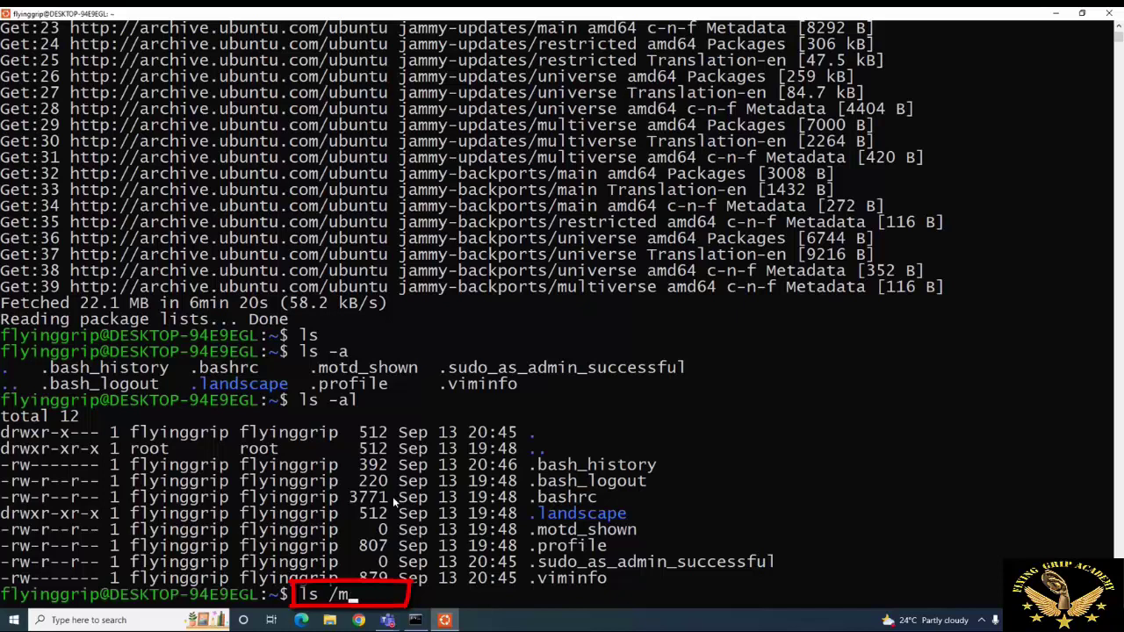
type("nt/")
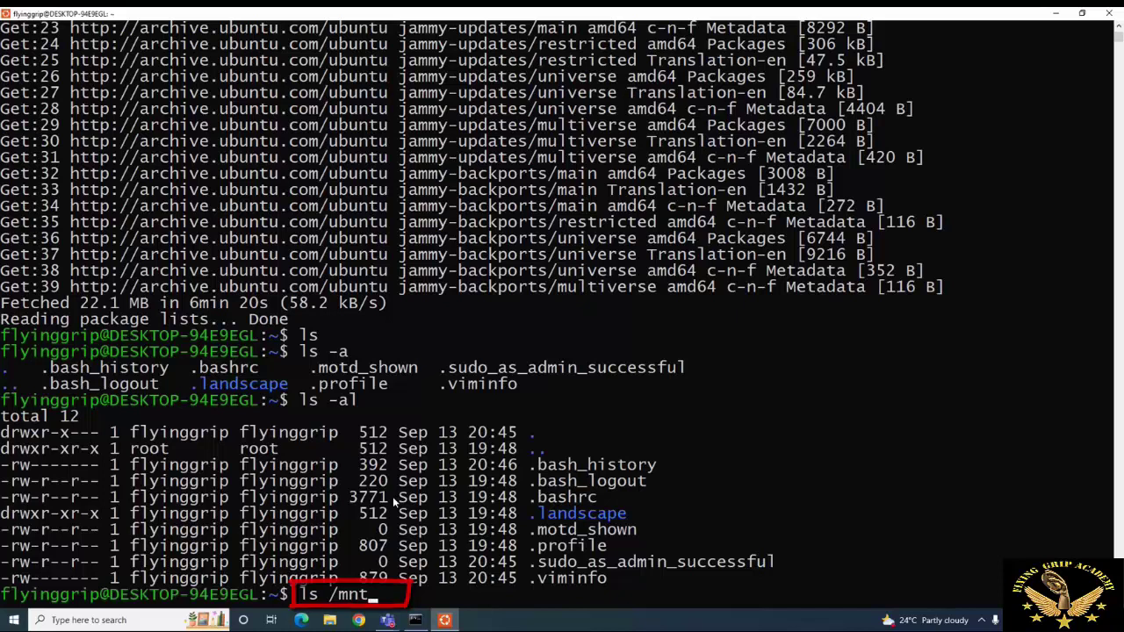
key("Return")
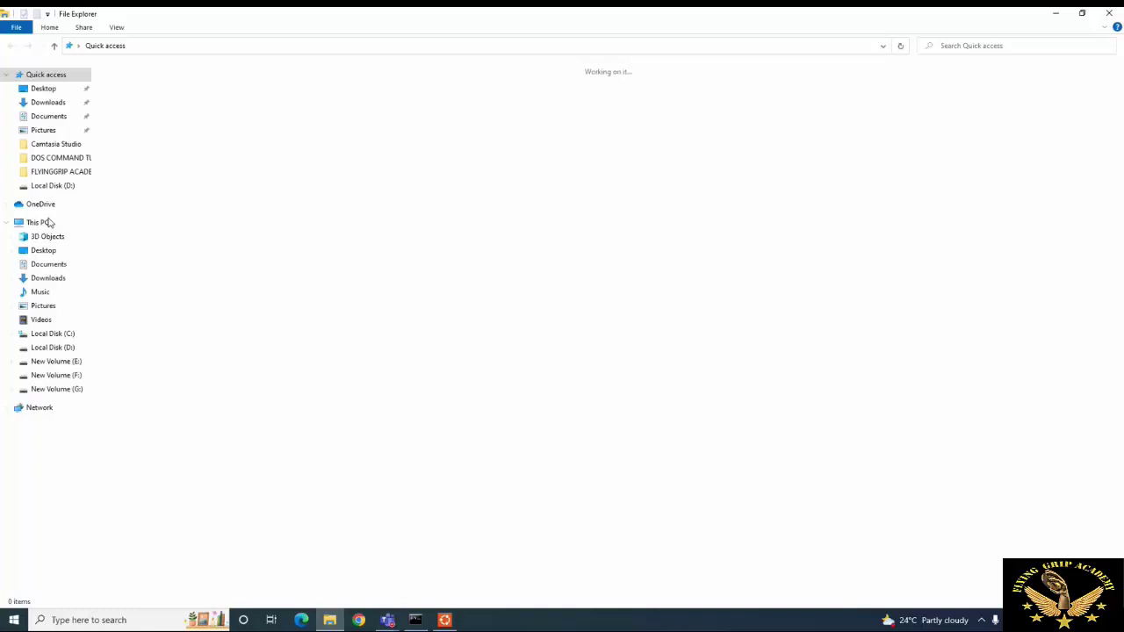
left_click(39, 222)
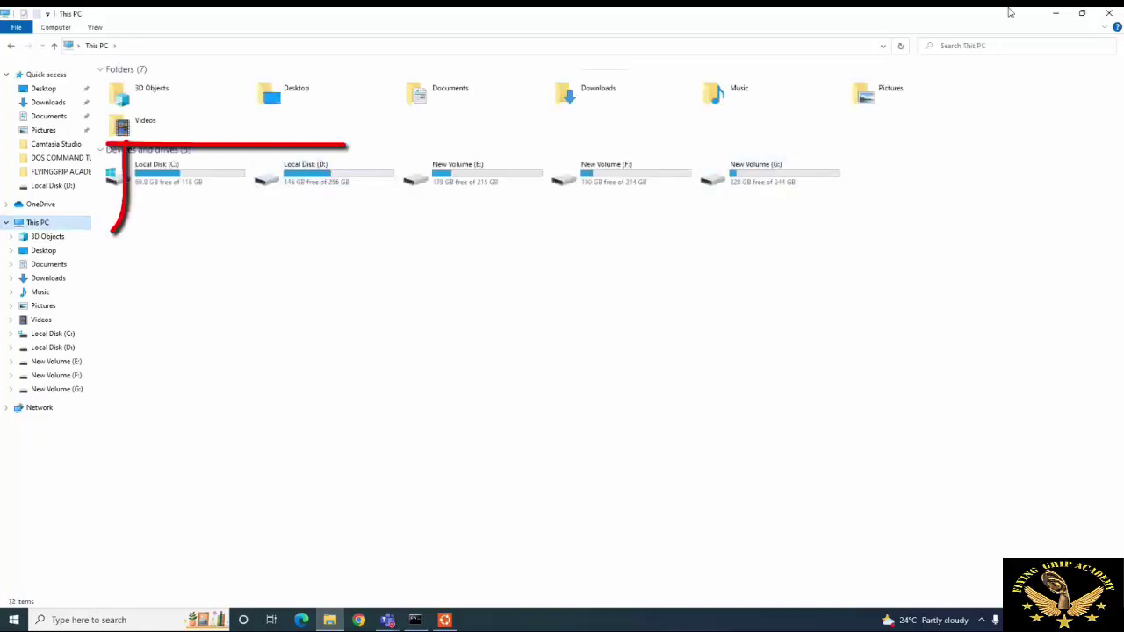
left_click(1059, 19)
Step: List the contents of /mnt/g and make it the current directory with cd
key("Return")
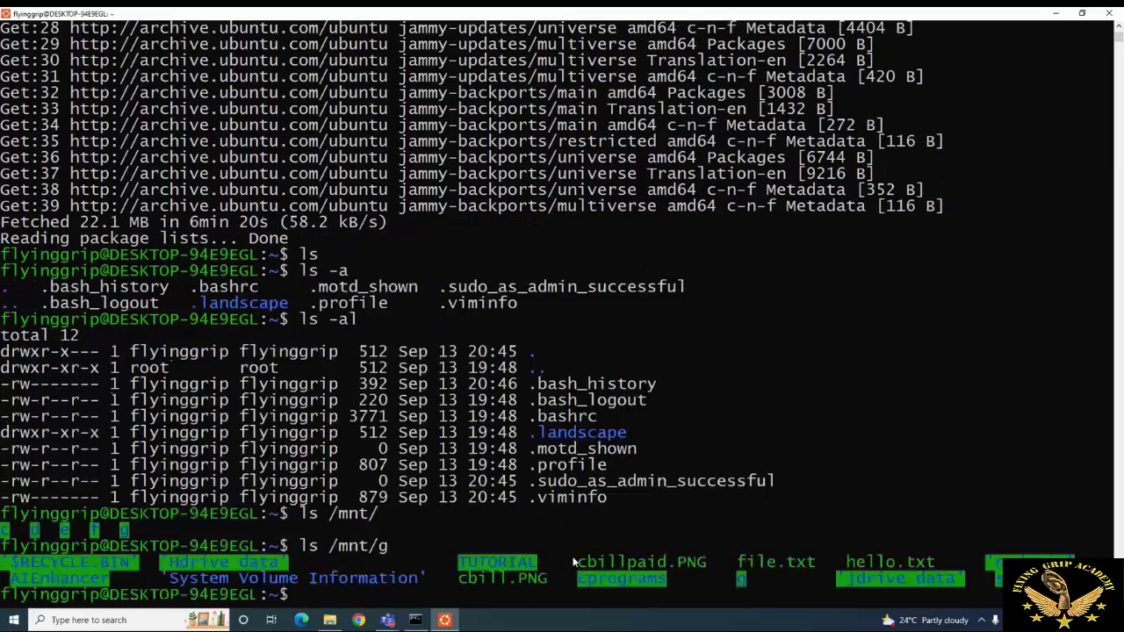
key("Up")
key("Home")
key("Delete")
key("Delete")
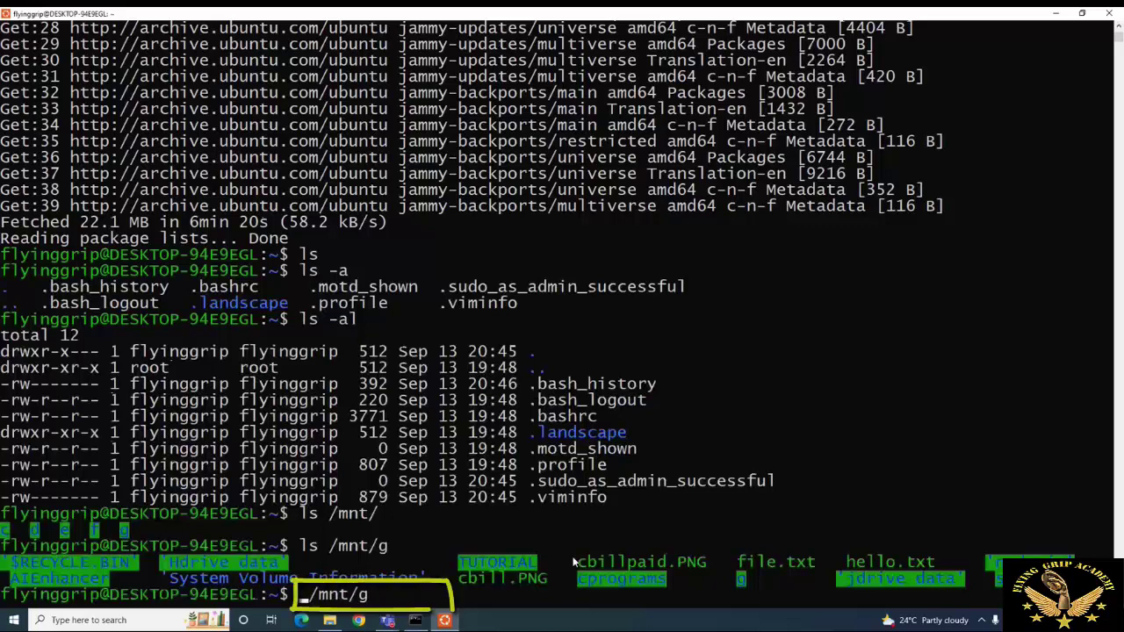
type("cd")
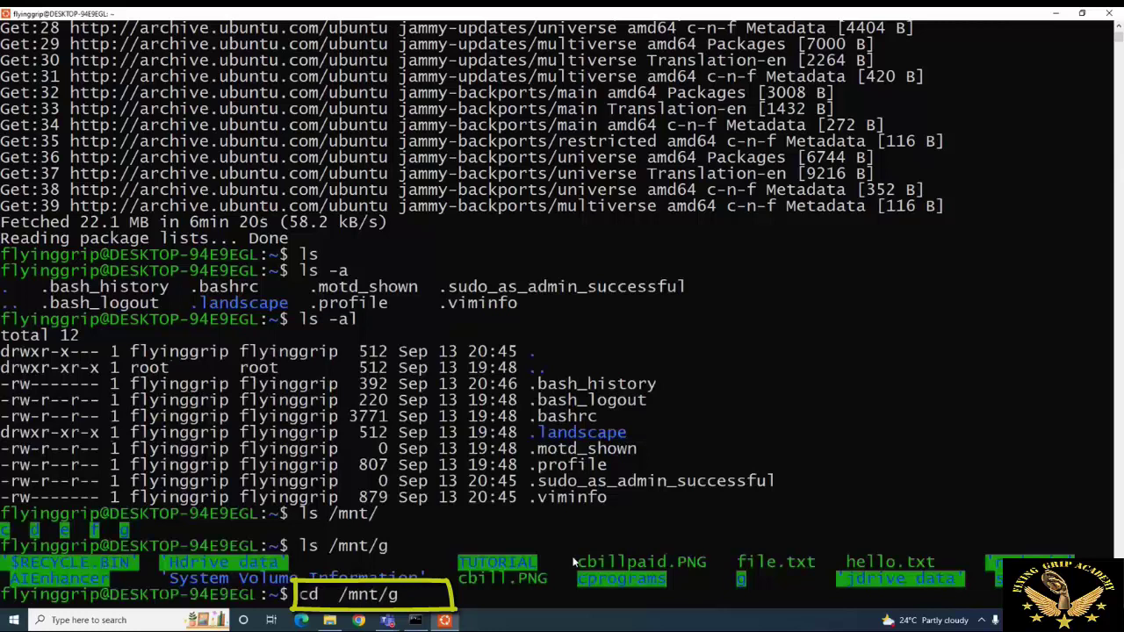
key("Return")
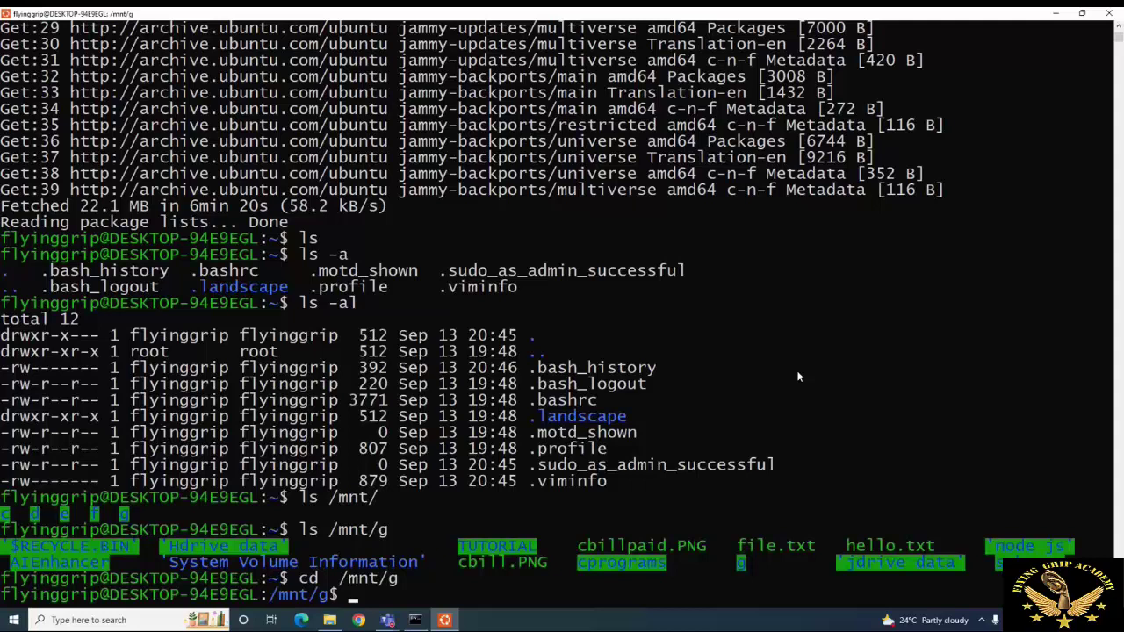
Step: List the files in the current directory with ls and clear the terminal screen
type("ls")
key("Return")
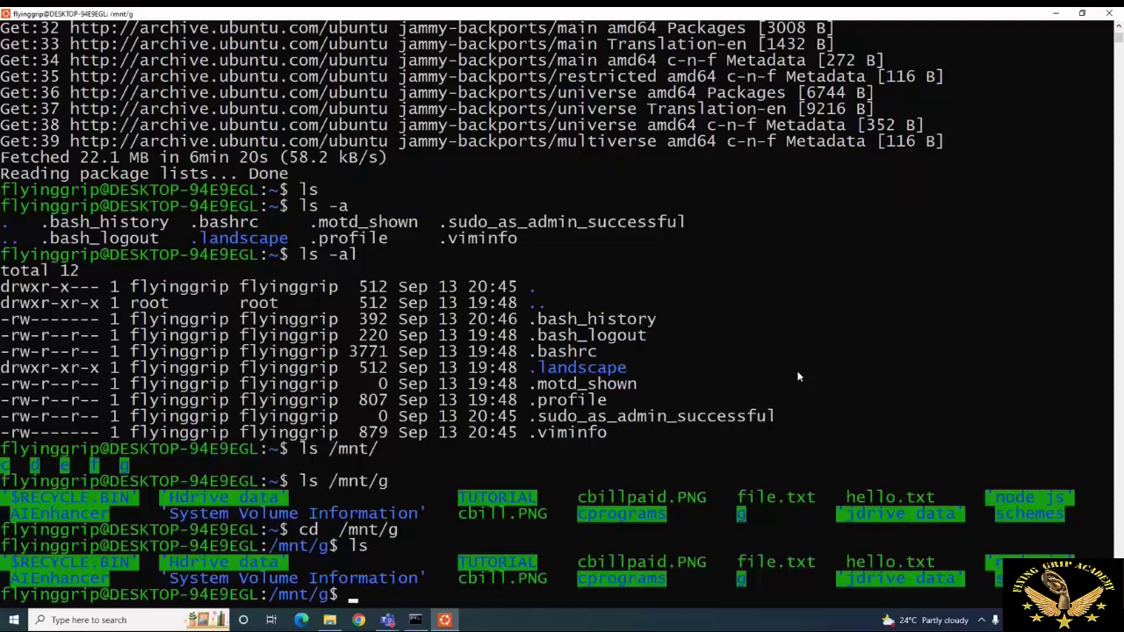
type("clear")
key("Return")
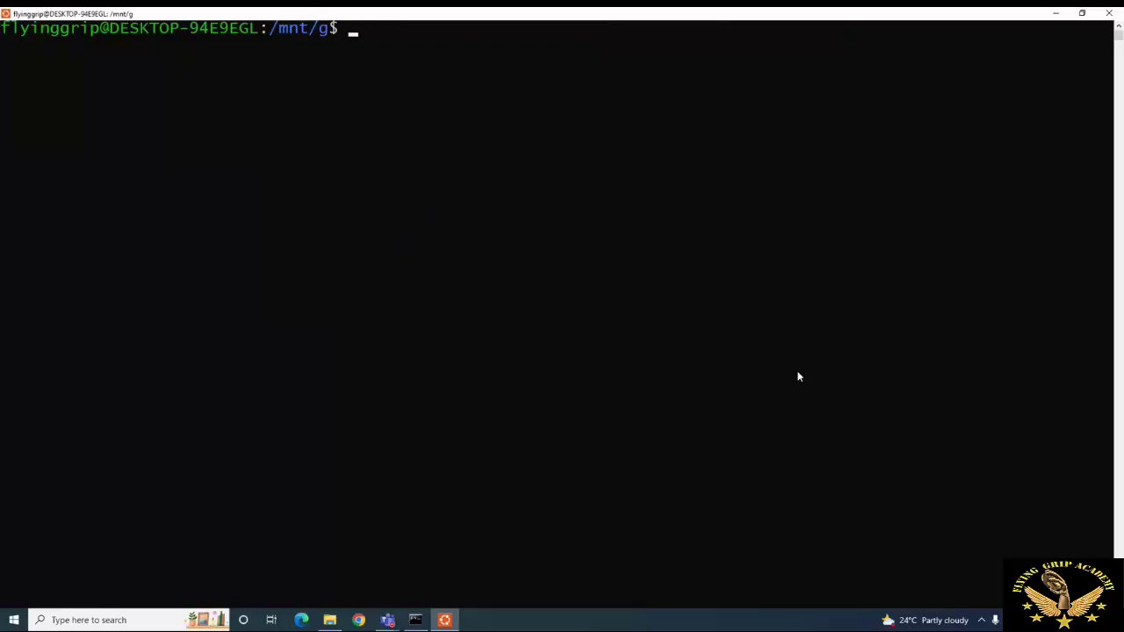
Step: Create hello.txt in /mnt/g with cat>hello.txt, containing "hello i am file from ubuntu stored in g drive", and end the input
type("cat>")
type("hello.txt")
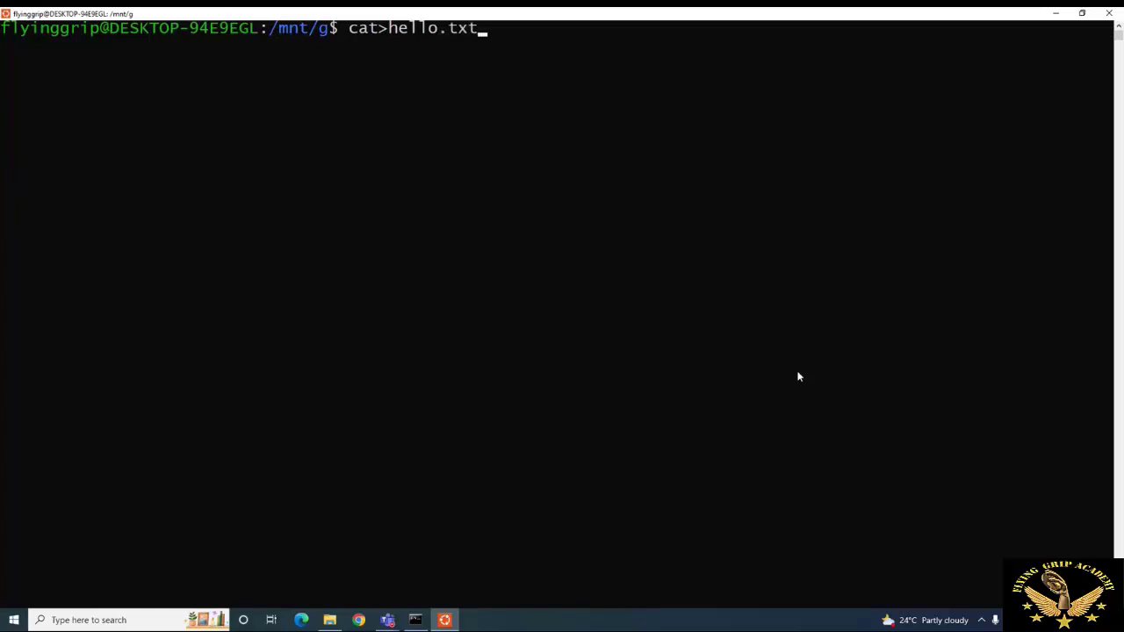
key("Return")
type("hello i am file fr")
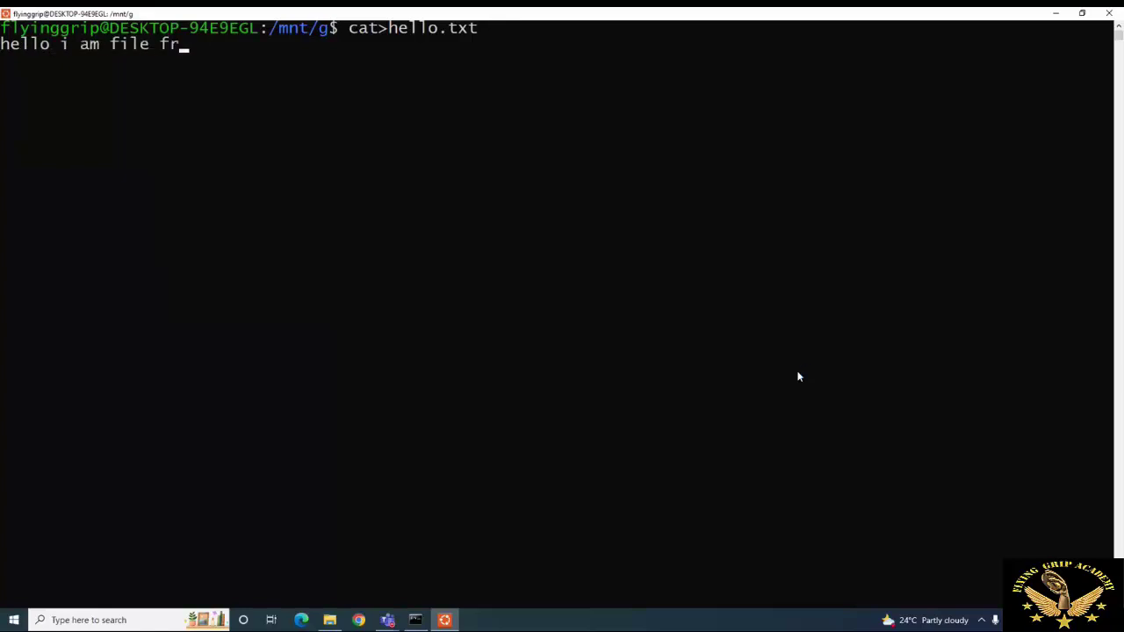
type("om ubuntu st")
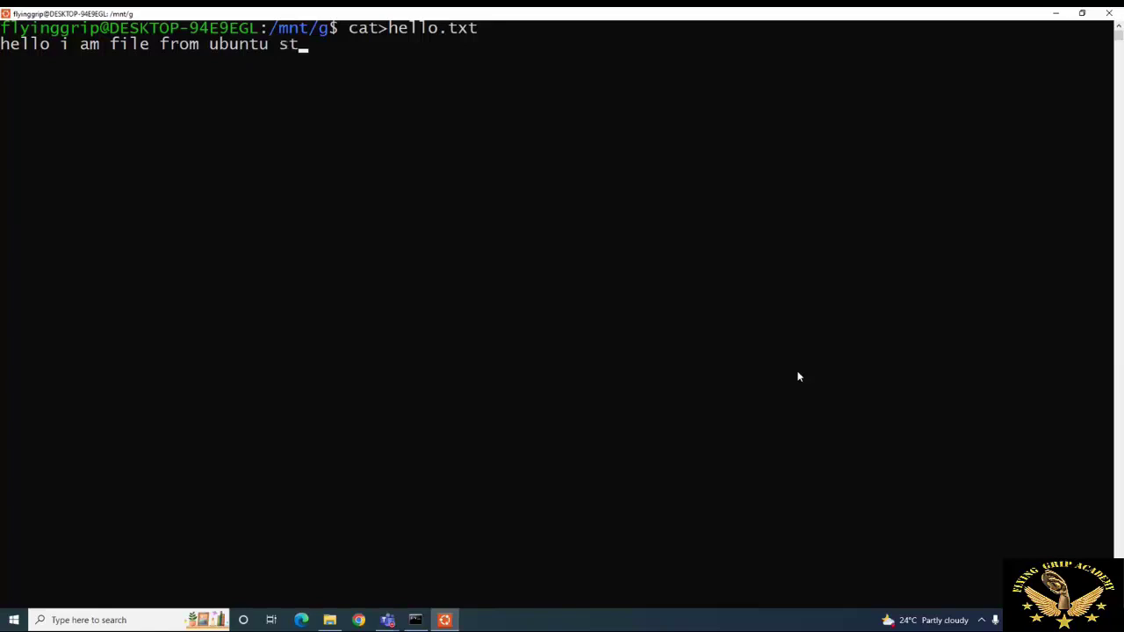
type("ored in g drive")
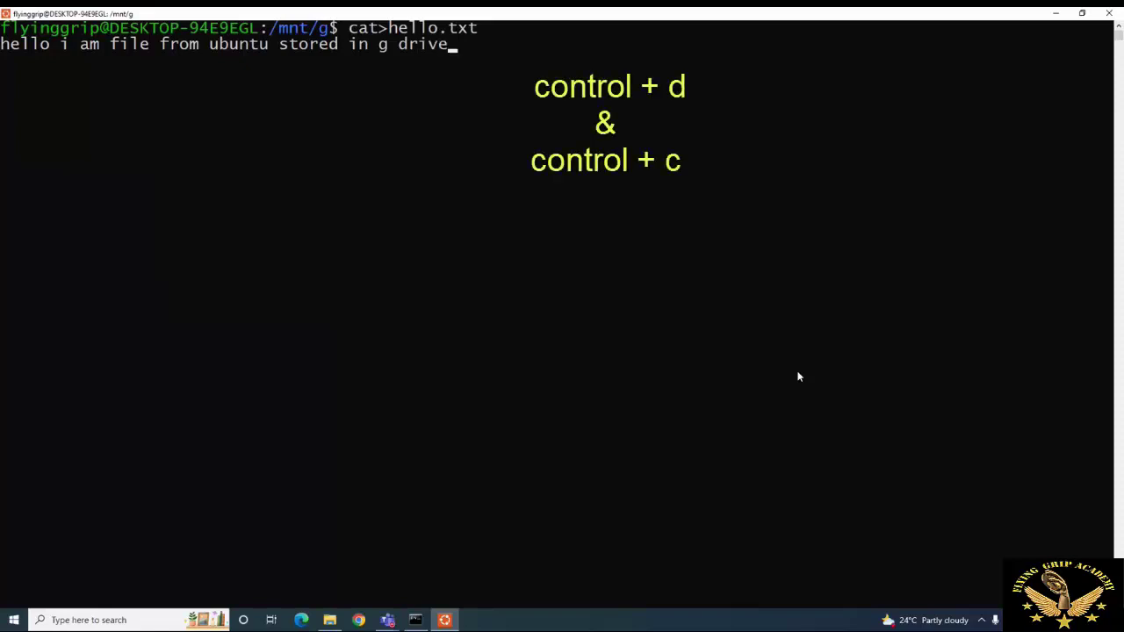
key("ctrl+c")
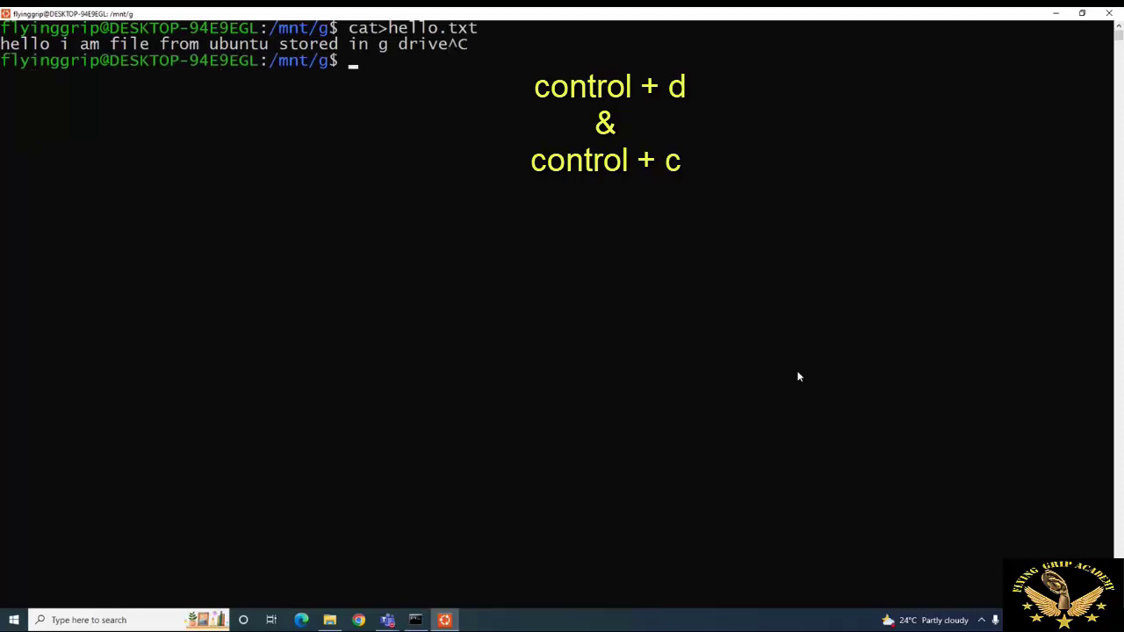
Step: Display the contents of hello.txt by rerunning the last command as cat hello.txt
key("Up")
key("Left")
key("Left")
key("Left")
key("Left")
key("Left")
key("Left")
key("Left")
key("Left")
key("Left")
key("Left")
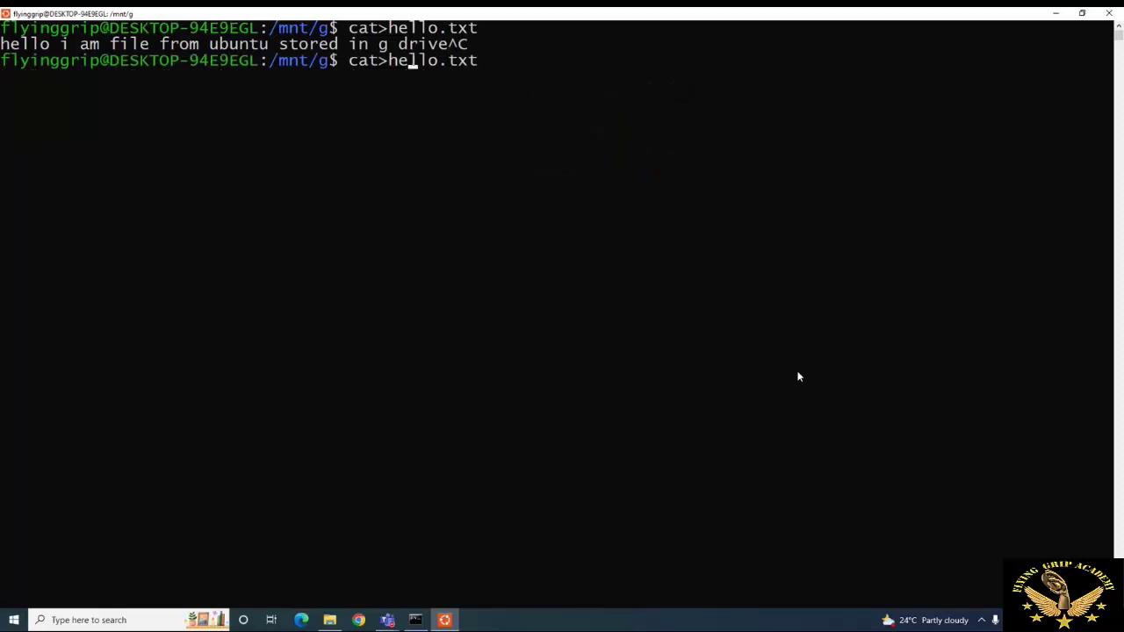
key("Delete")
key("Return")
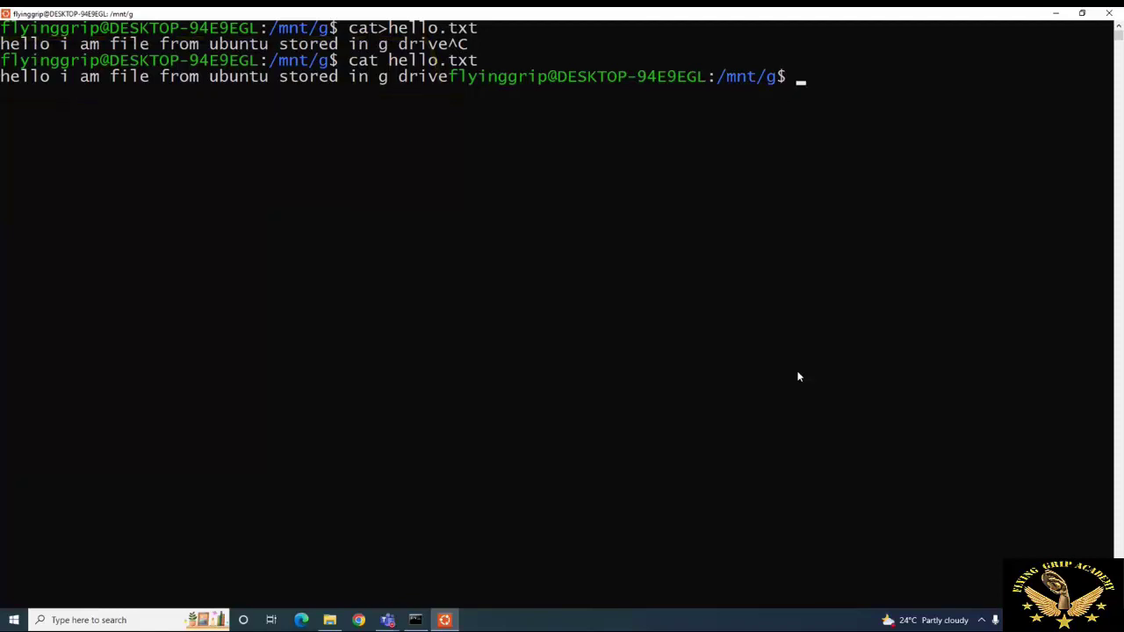
Step: Clear the terminal and install the GCC compiler with sudo apt-get install gcc, accepting the installation of the additional packages
type("clear")
key("Return")
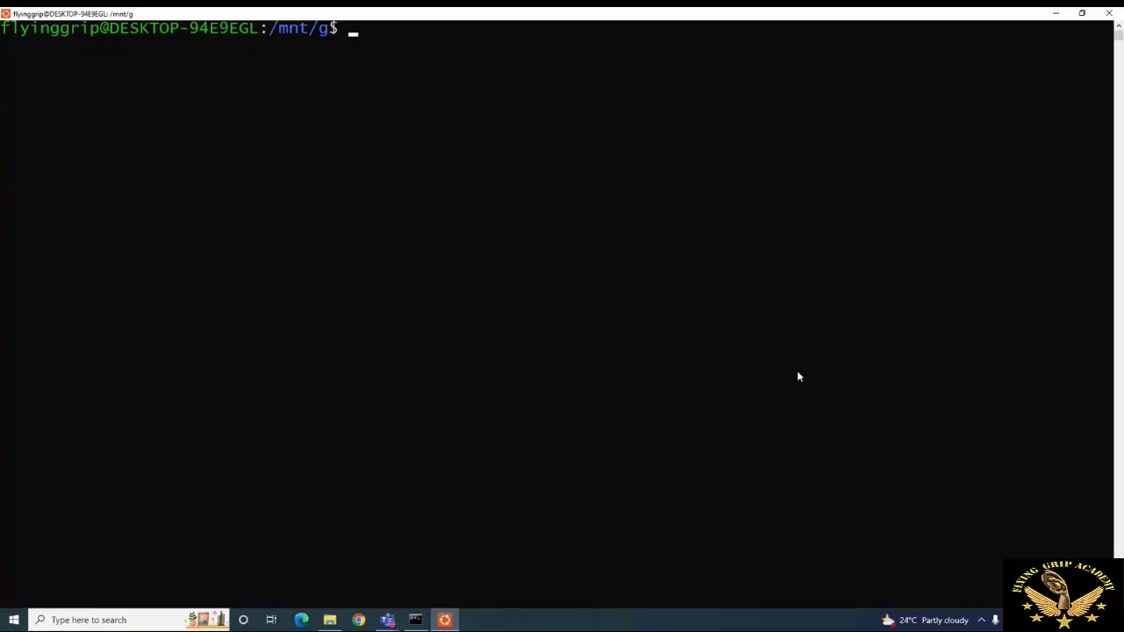
type("su")
type("do apt-get ")
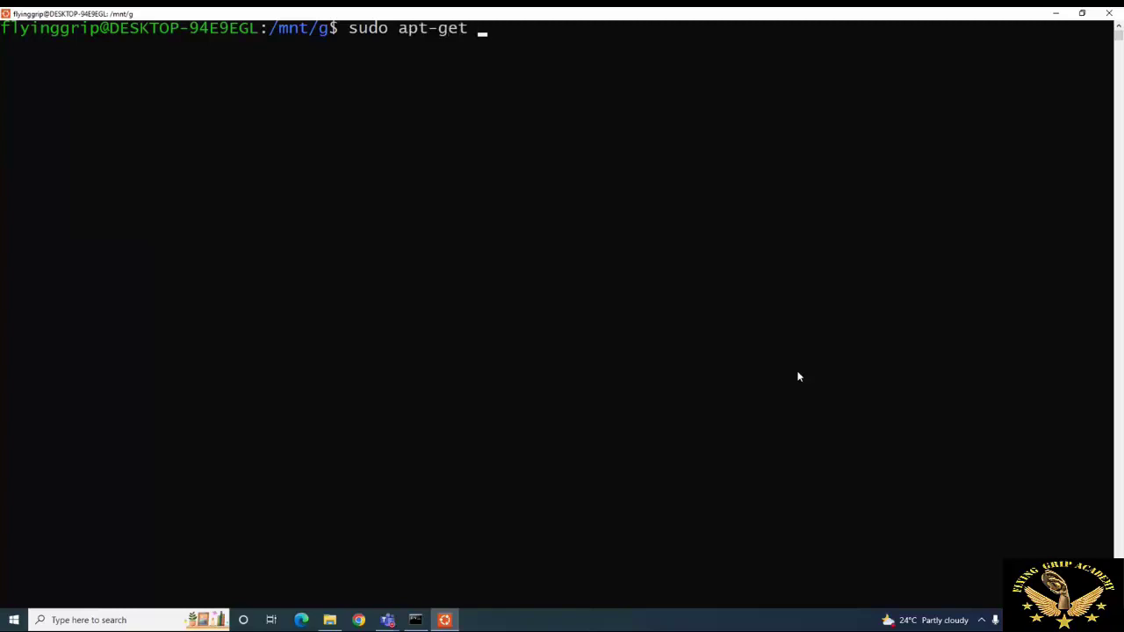
type("install gcc")
key("Return")
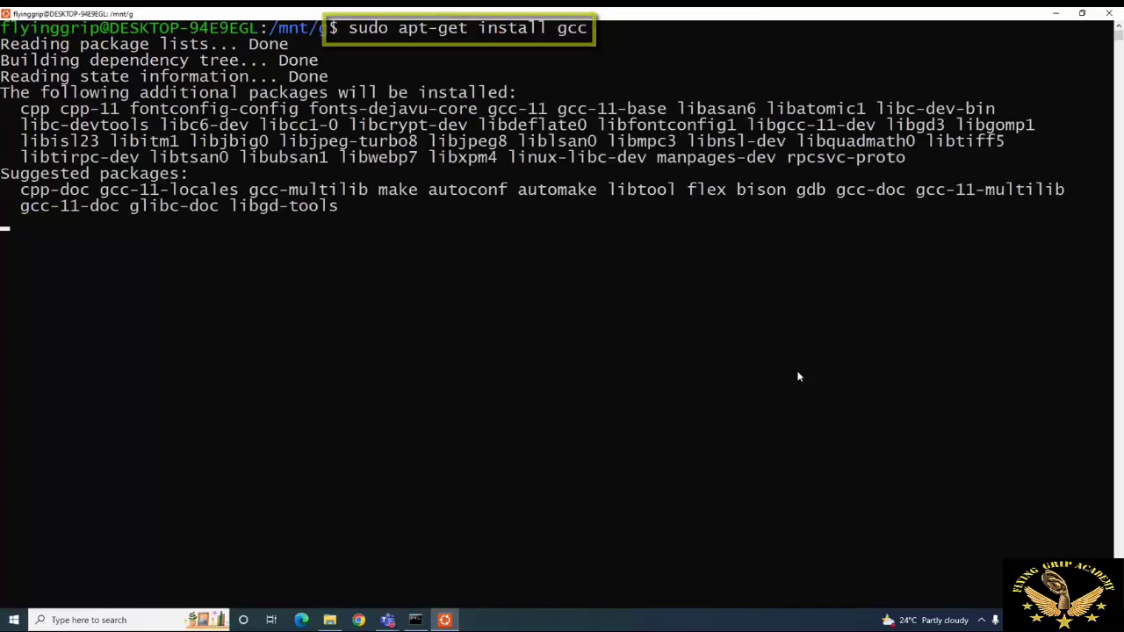
type("y")
key("Return")
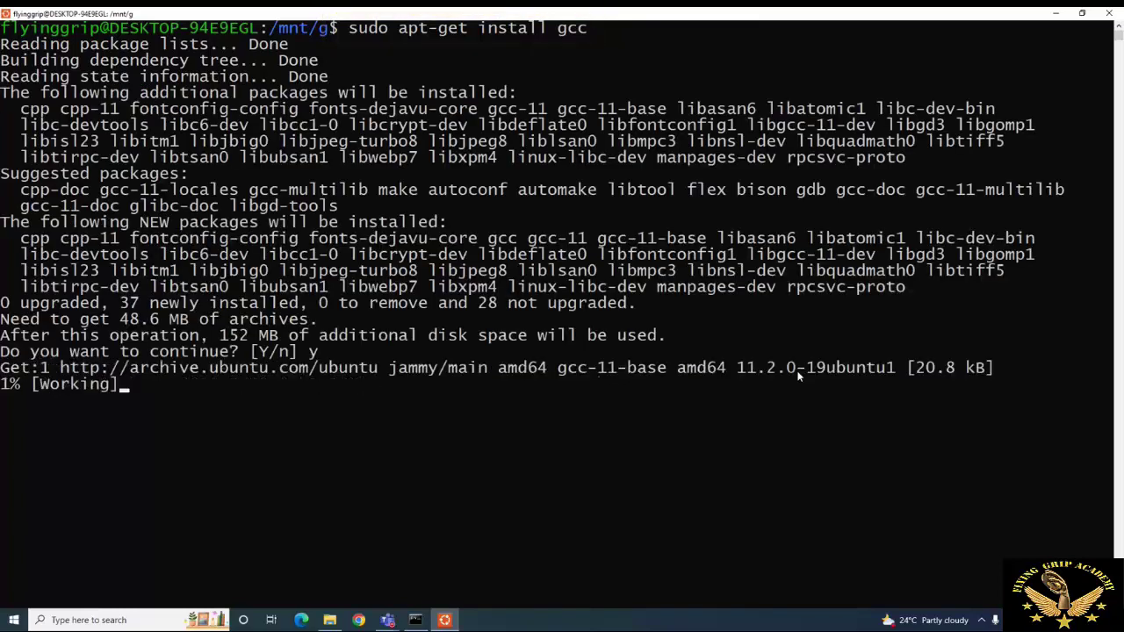
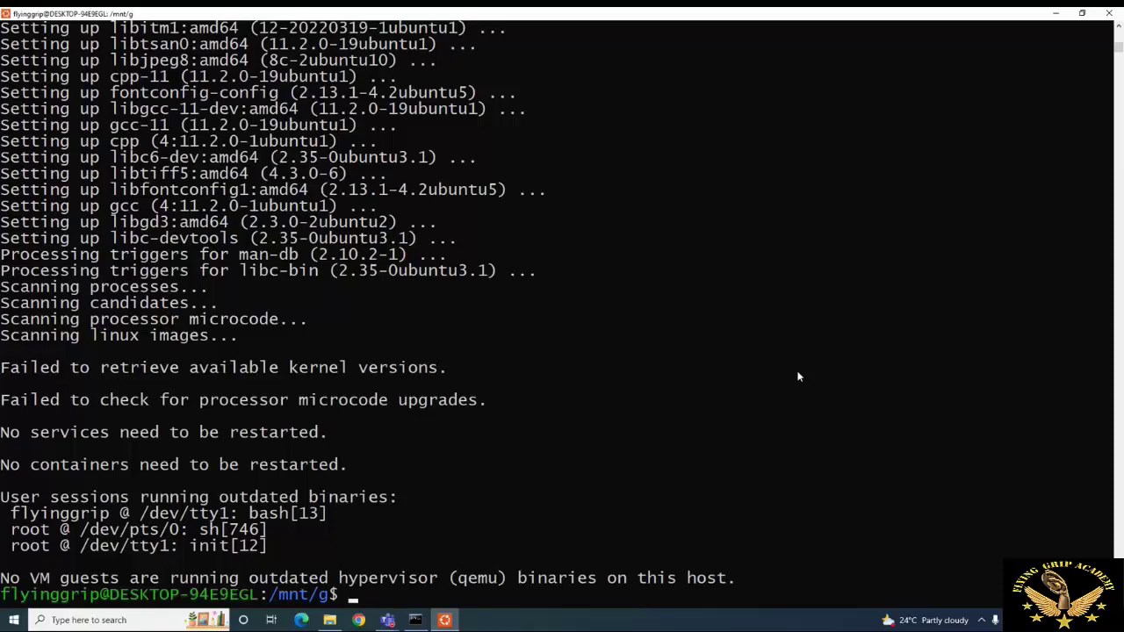
type("vi he")
key("BackSpace")
key("BackSpace")
key("BackSpace")
key("BackSpace")
key("BackSpace")
Step: Change into the cprograms directory with cd and list its files with ls
type("cd cprograms")
key("Return")
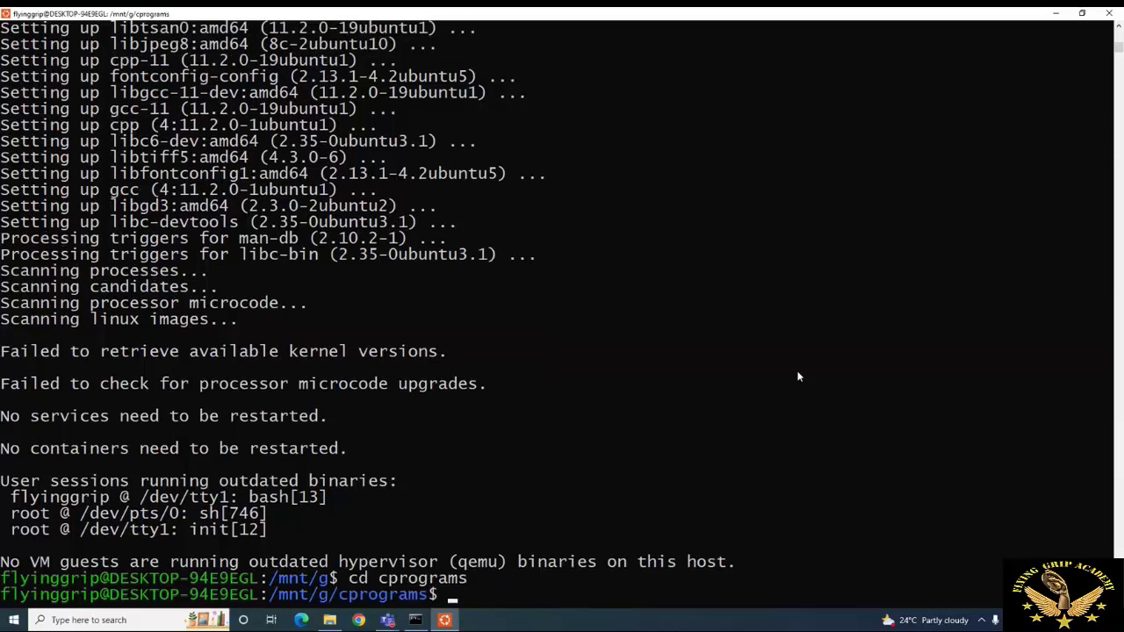
type("ls")
key("Return")
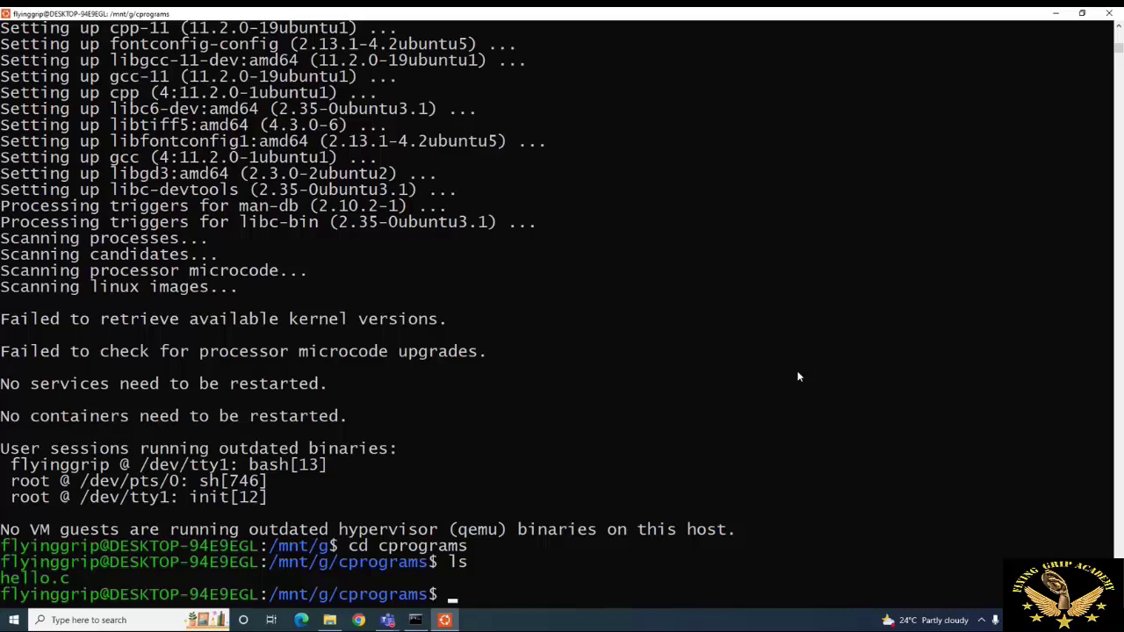
Step: Open hello.c in vi to review its C code, and exit the editor with :wq, saving the file
type("vi hello.c")
key("Return")
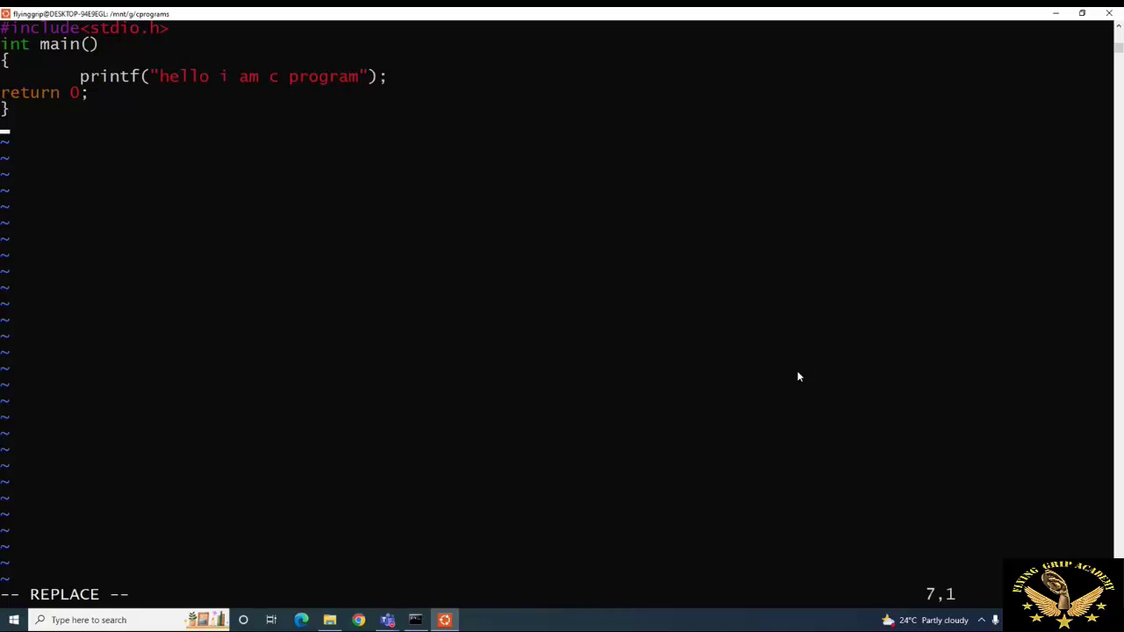
key("Escape")
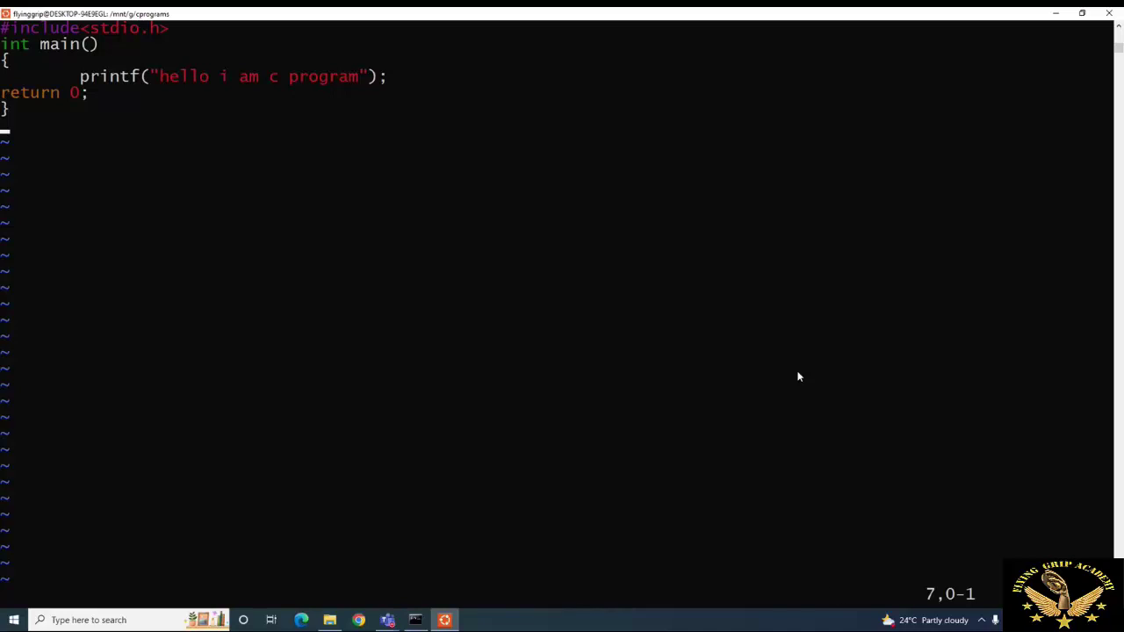
type(":wq")
key("Return")
Step: Compile hello.c with gcc and run the resulting program with ./a.out hello
type("gcc j")
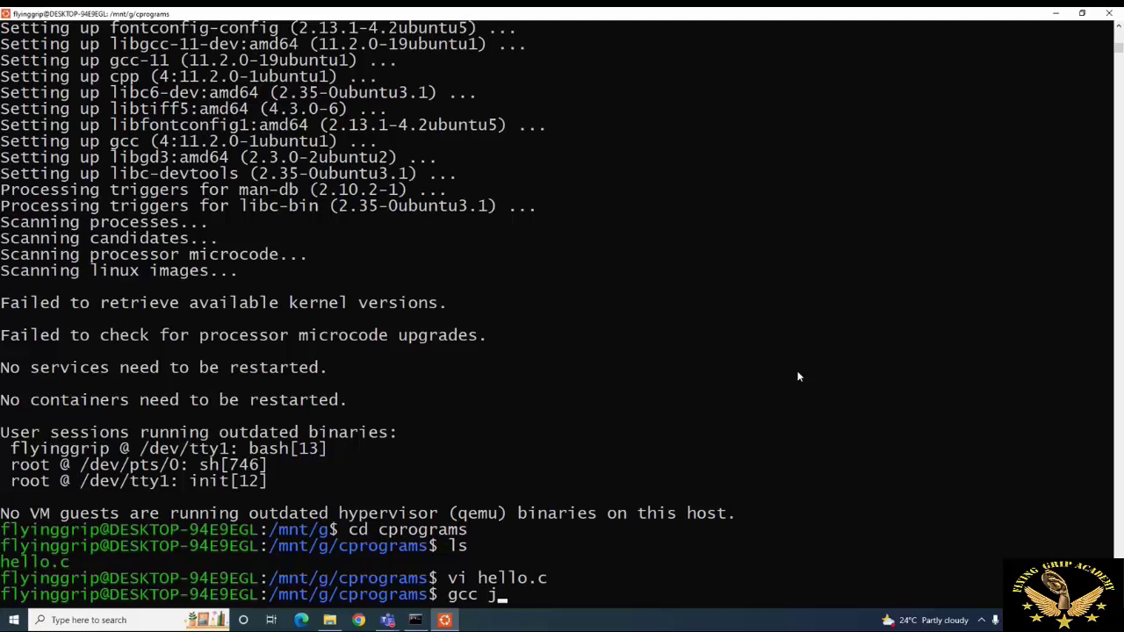
key("BackSpace")
type("hello.c")
key("Return")
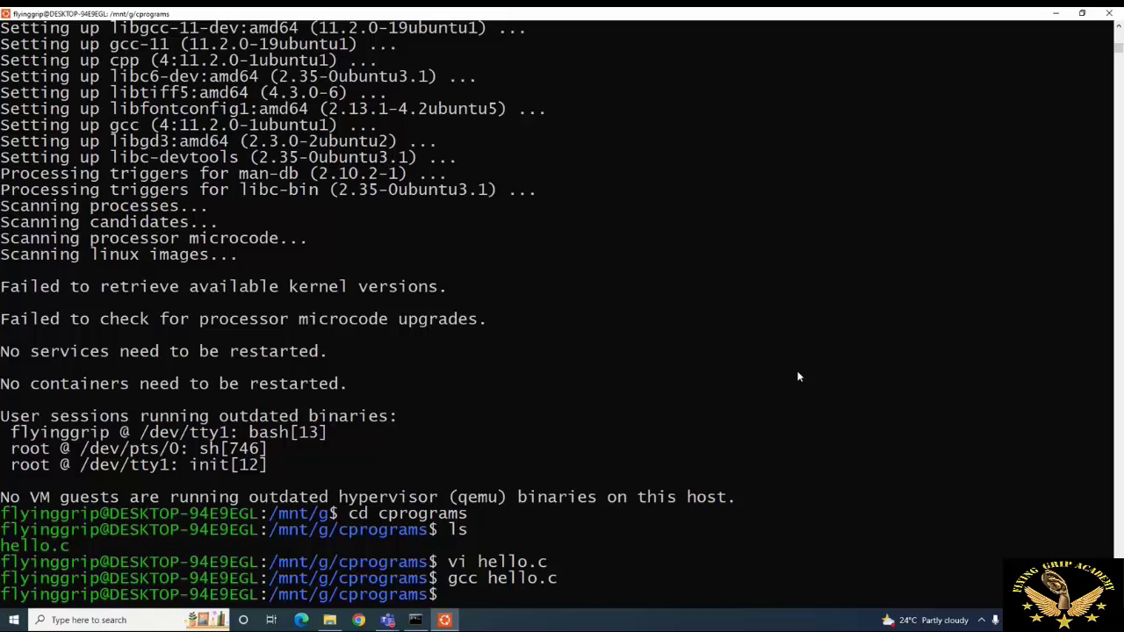
type("./a.out hello")
key("Return")
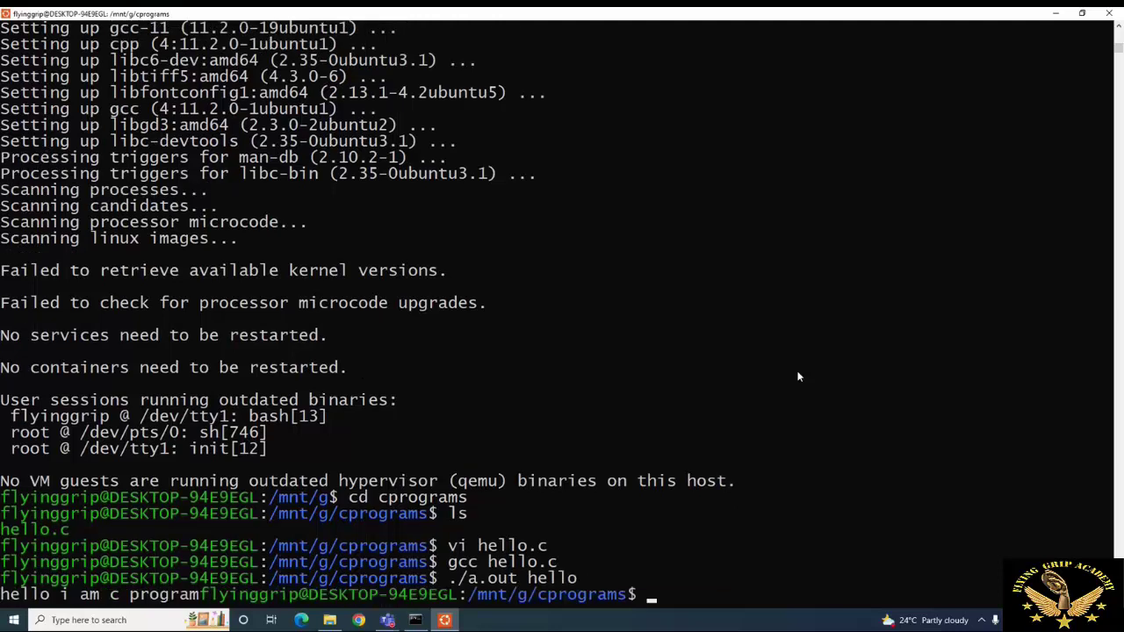